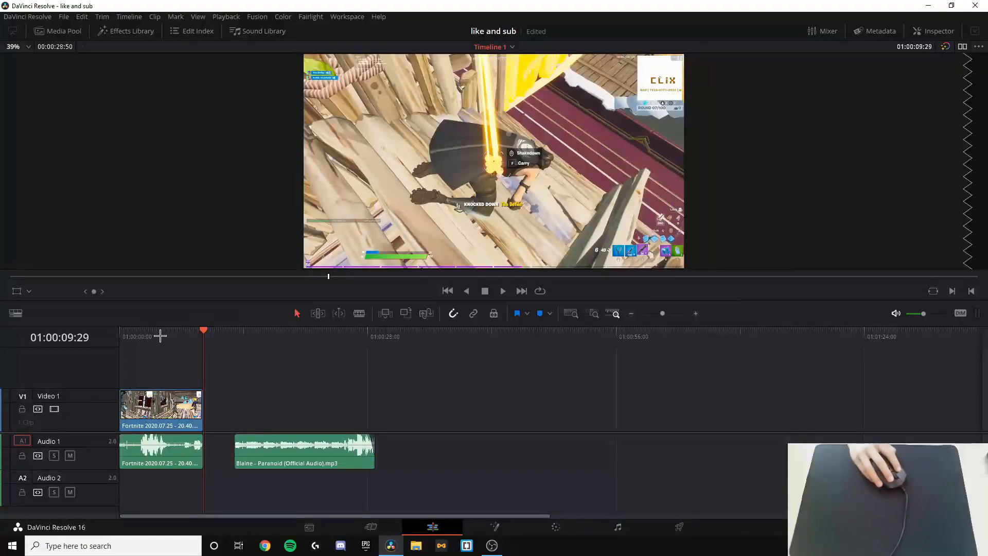
Scrub through the gameplay, select the gameplay and music clips in turn, and undo the last timeline change
drag(128, 337, 167, 337)
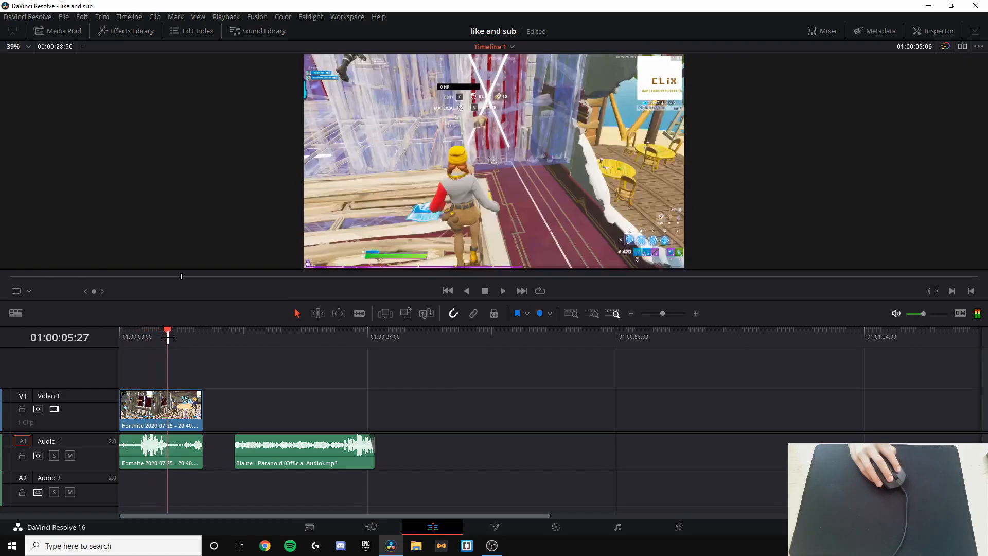
drag(161, 376, 174, 452)
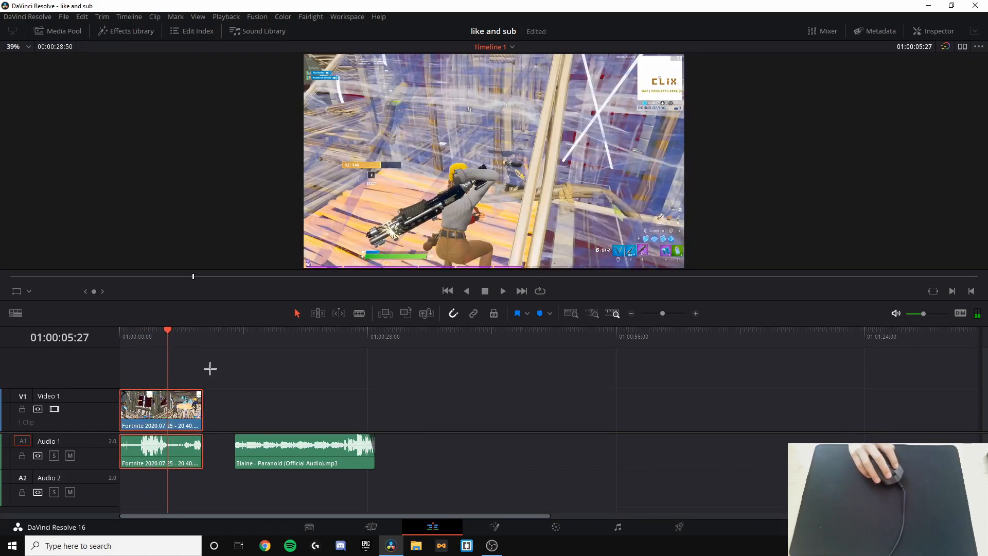
drag(307, 422, 345, 458)
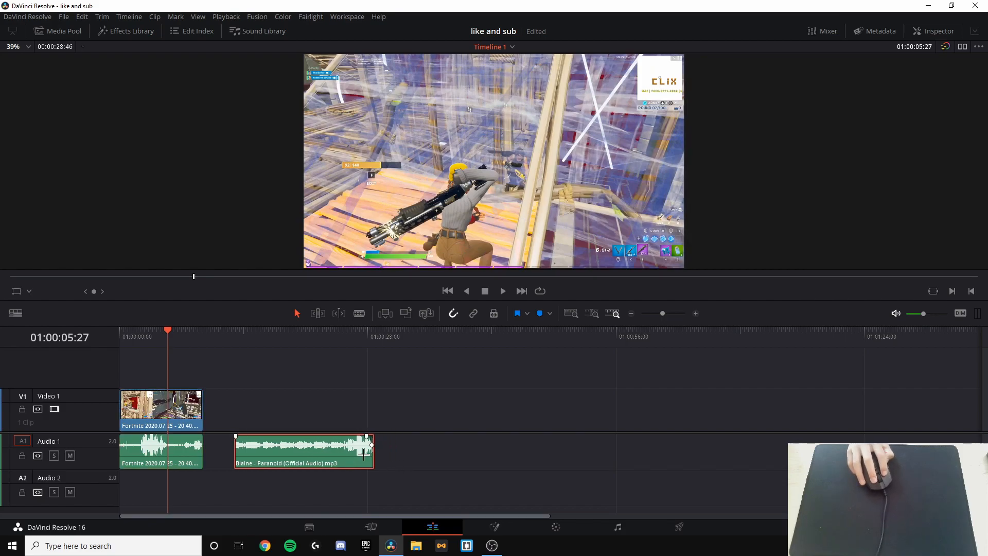
click(248, 336)
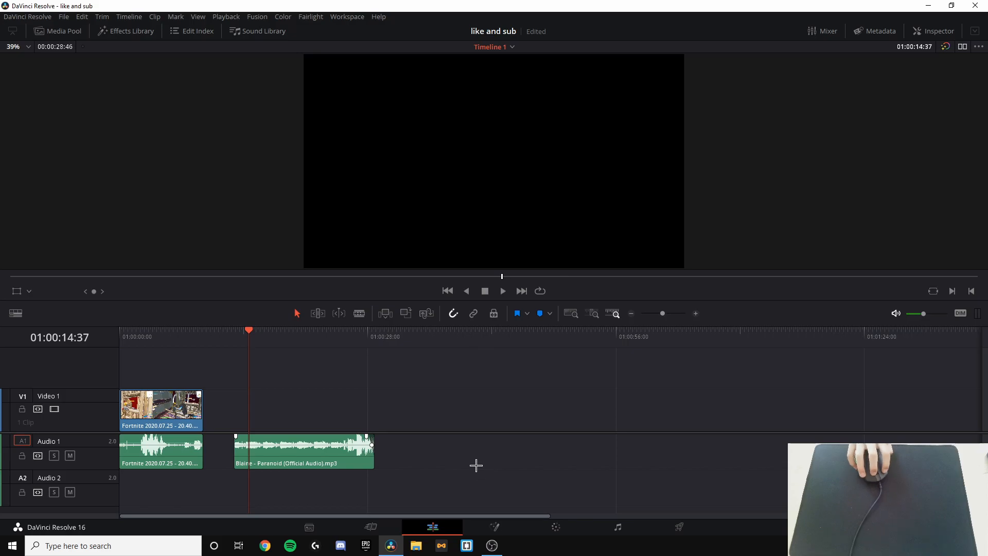
key(ctrl+z)
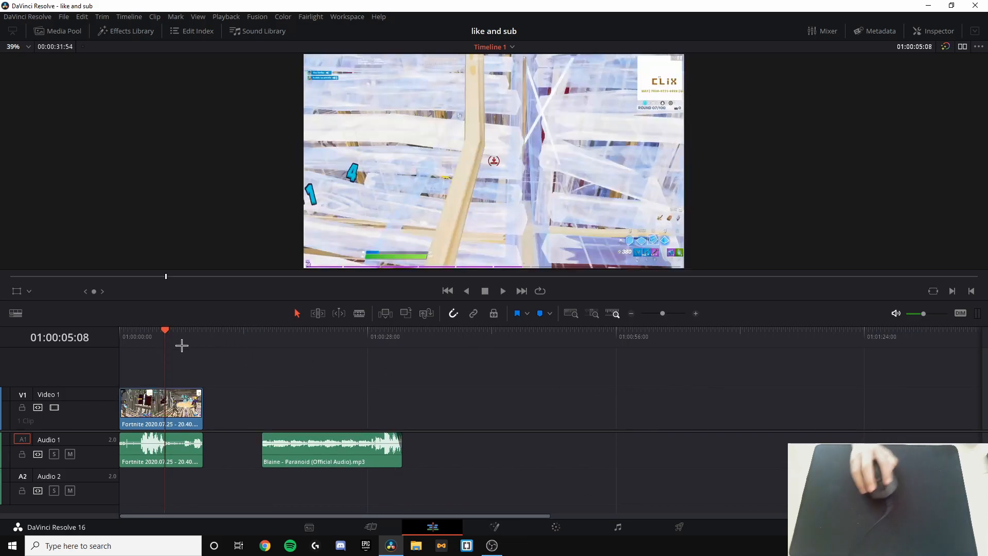
Move the Blaine - Paranoid music clip to the Audio 2 track so it starts right after the gameplay clip
drag(159, 341, 166, 345)
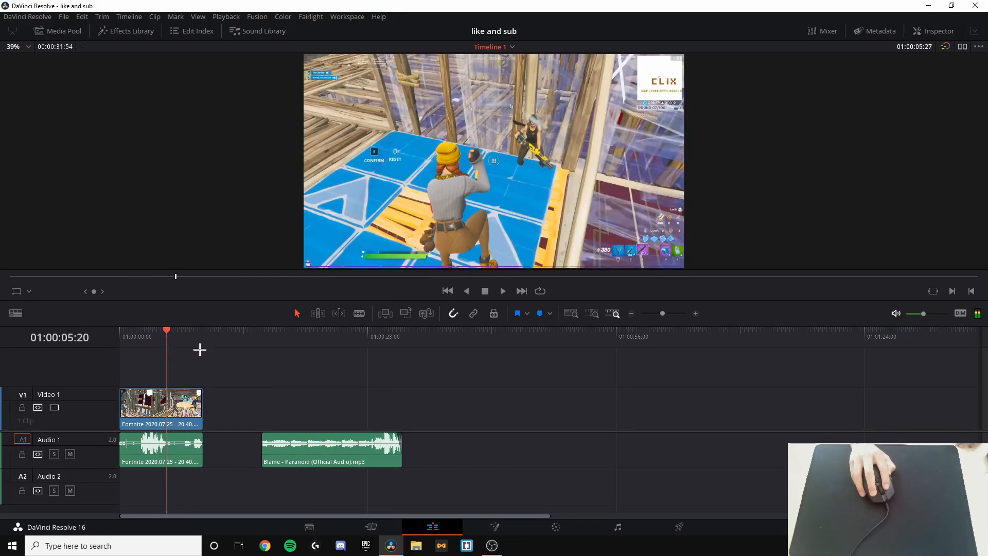
click(369, 450)
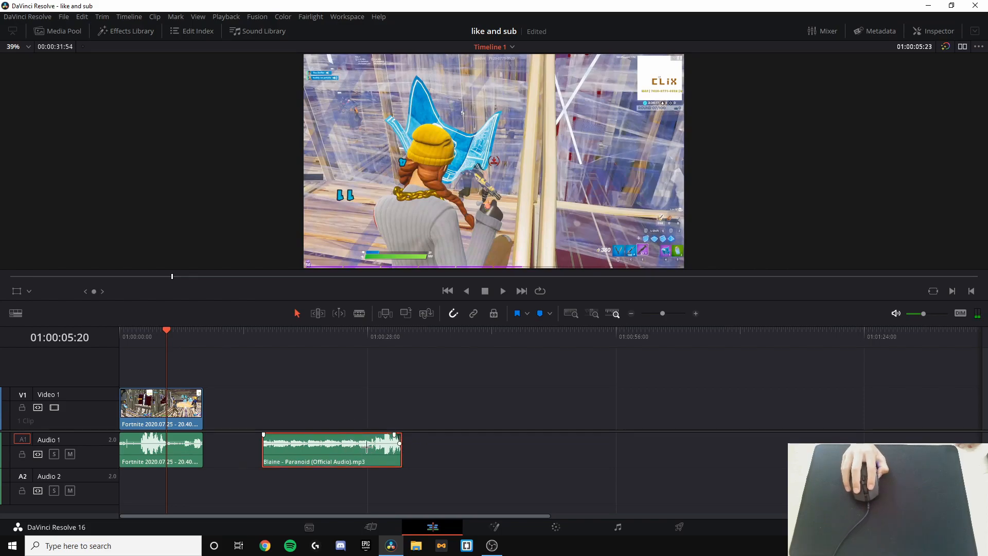
drag(328, 446, 269, 482)
Add a marker to the music clip exactly where the beat drops in the waveform, at 01:00:23:13
drag(676, 315, 667, 314)
drag(843, 354, 810, 353)
drag(778, 344, 849, 379)
drag(667, 313, 675, 315)
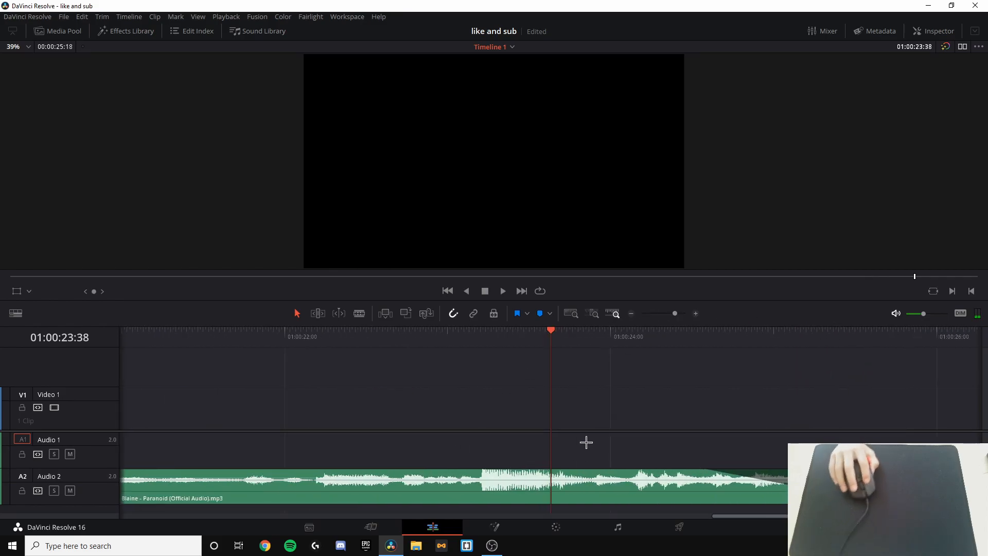
drag(515, 348, 483, 357)
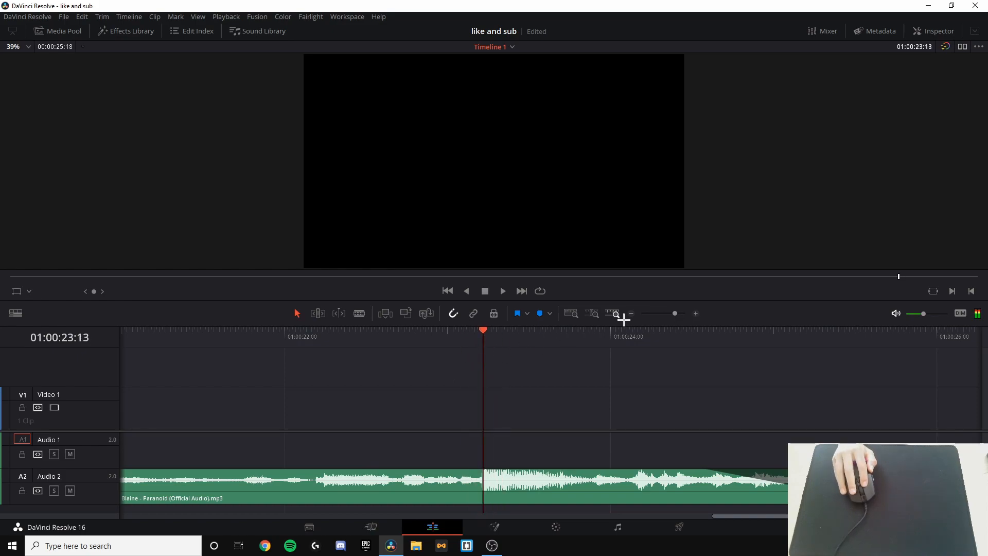
click(676, 314)
drag(677, 314, 685, 314)
click(556, 472)
drag(563, 335, 561, 336)
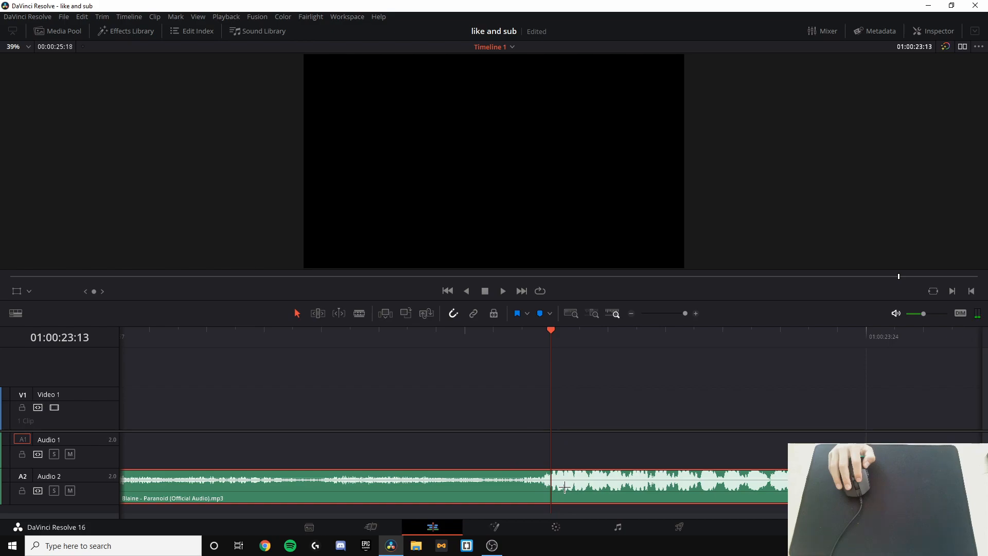
key(m)
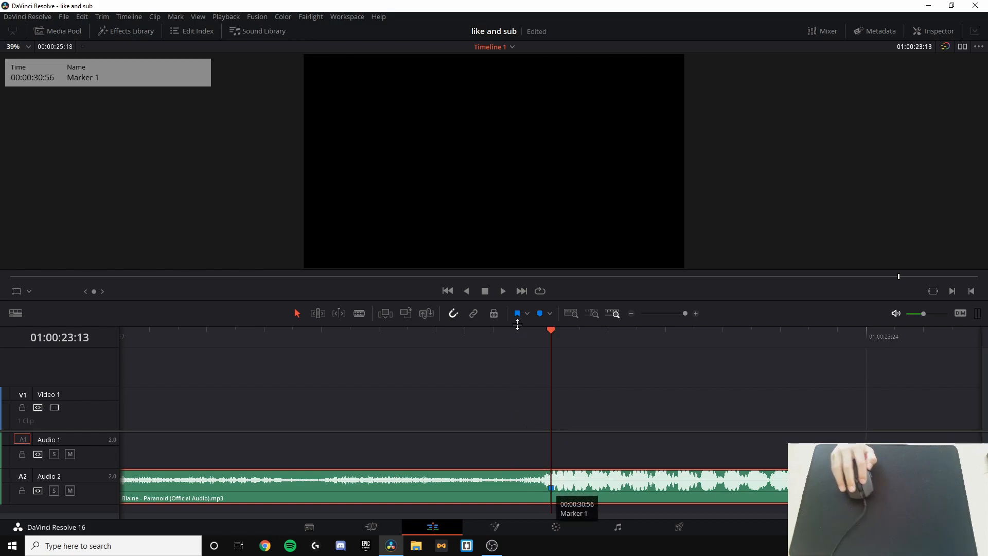
Play and step through the gameplay clip to place the playhead on the frame of the final 63-damage shot, 01:00:07:20
drag(685, 313, 664, 314)
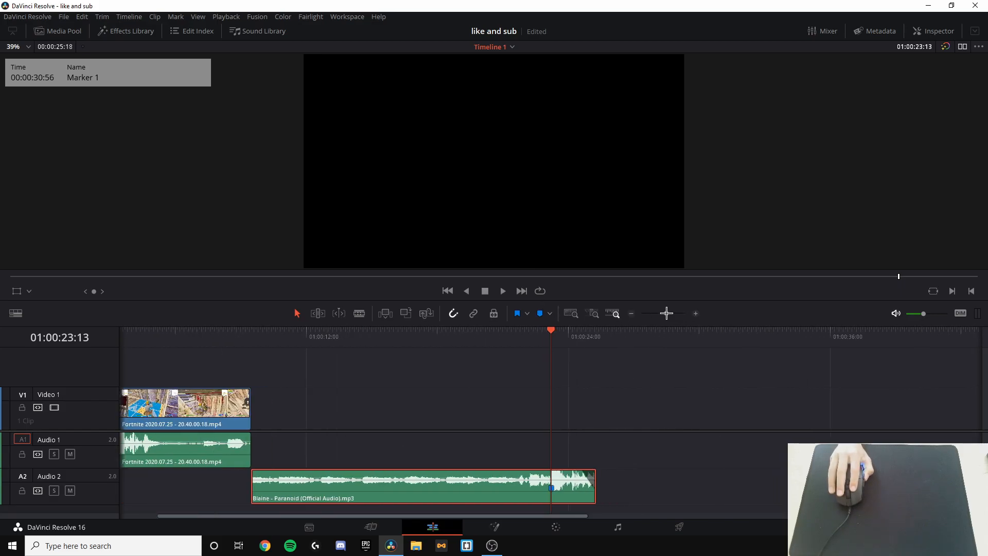
drag(220, 338, 143, 342)
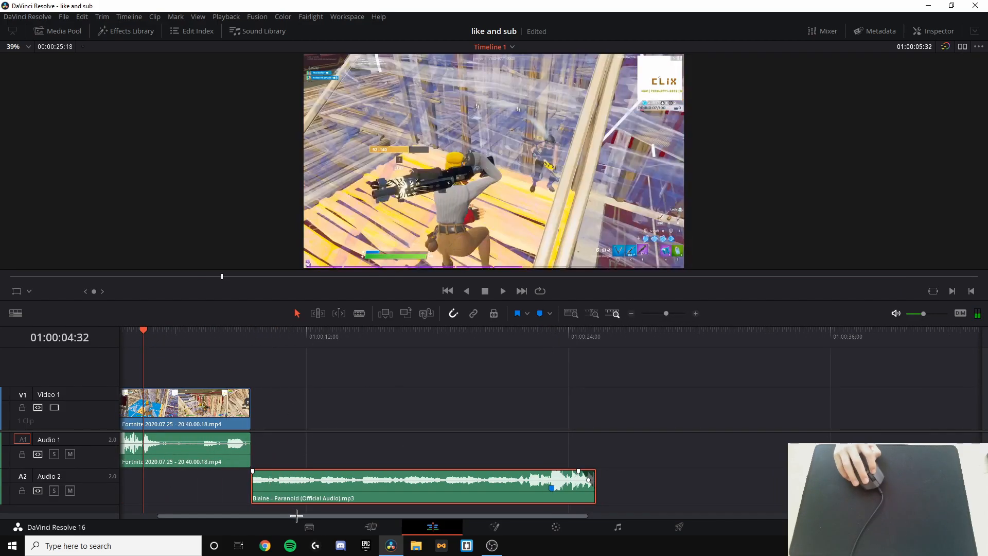
drag(295, 515, 230, 512)
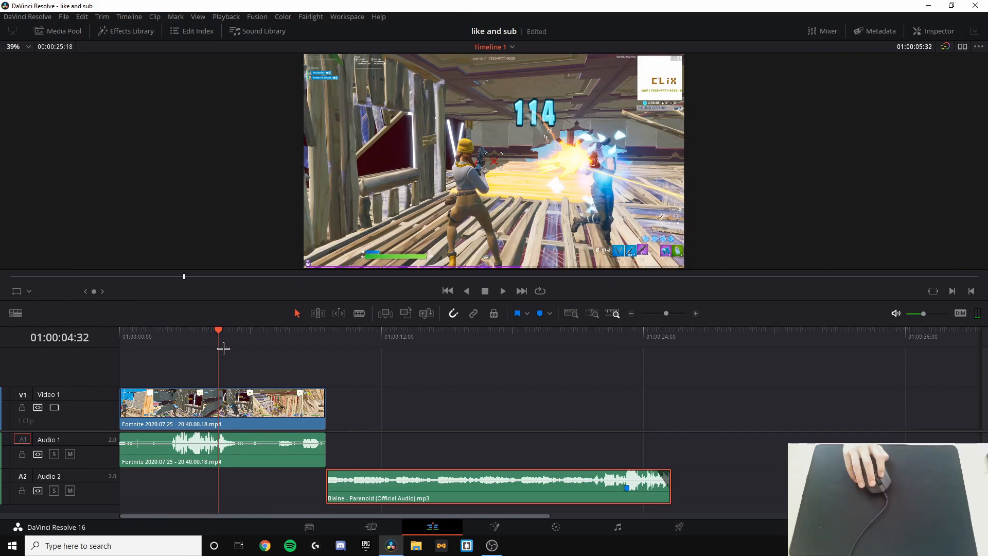
key(space)
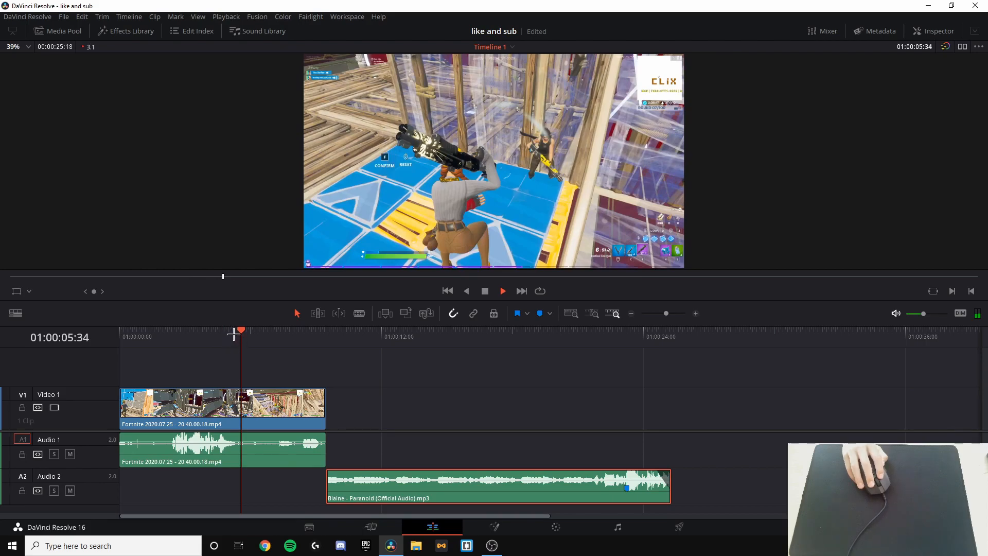
key(space)
key(space)
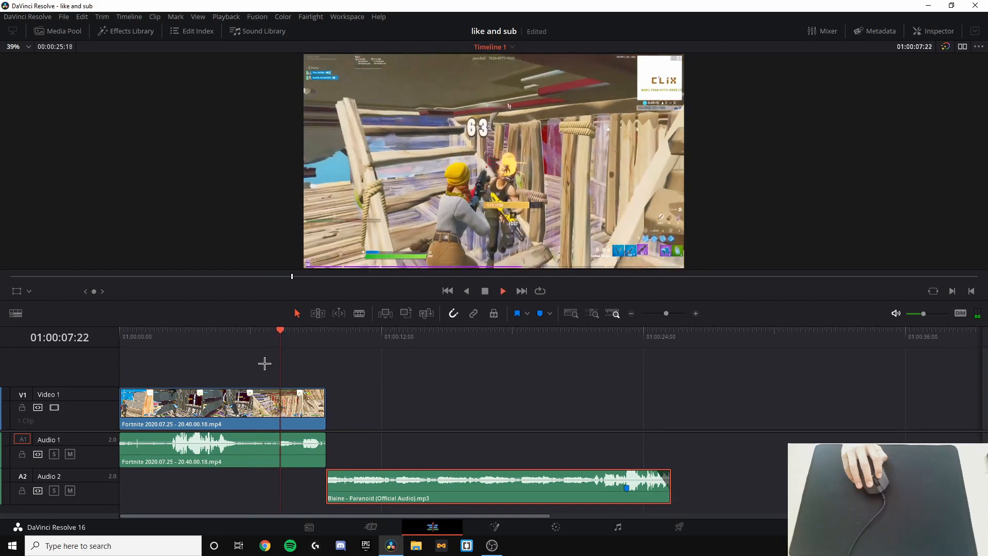
key(Left)
key(Left)
key(Left)
key(Left)
key(Left)
key(Left)
key(Left)
key(Left)
key(Left)
key(Left)
key(Left)
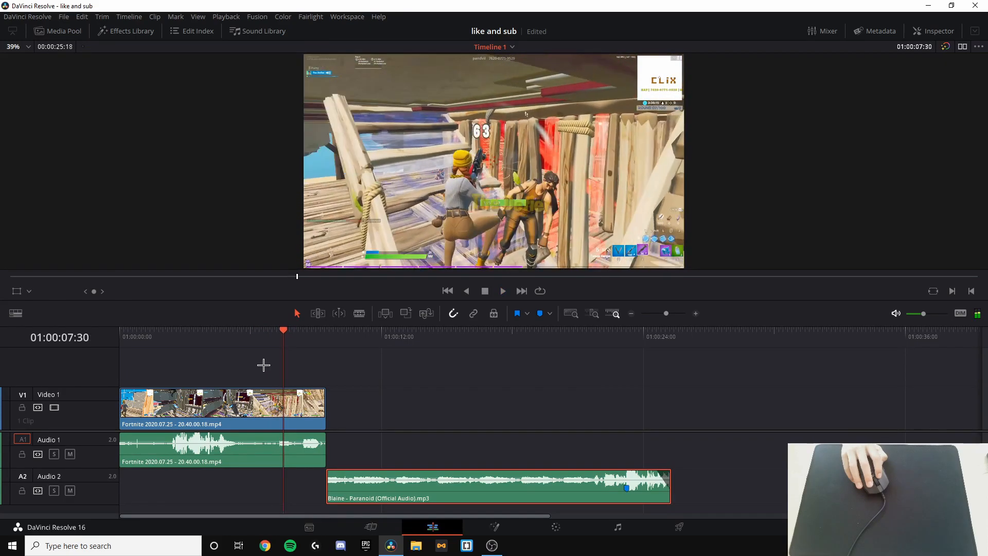
key(Left)
key(Left)
key(Left)
key(Left)
key(Left)
key(Left)
key(Left)
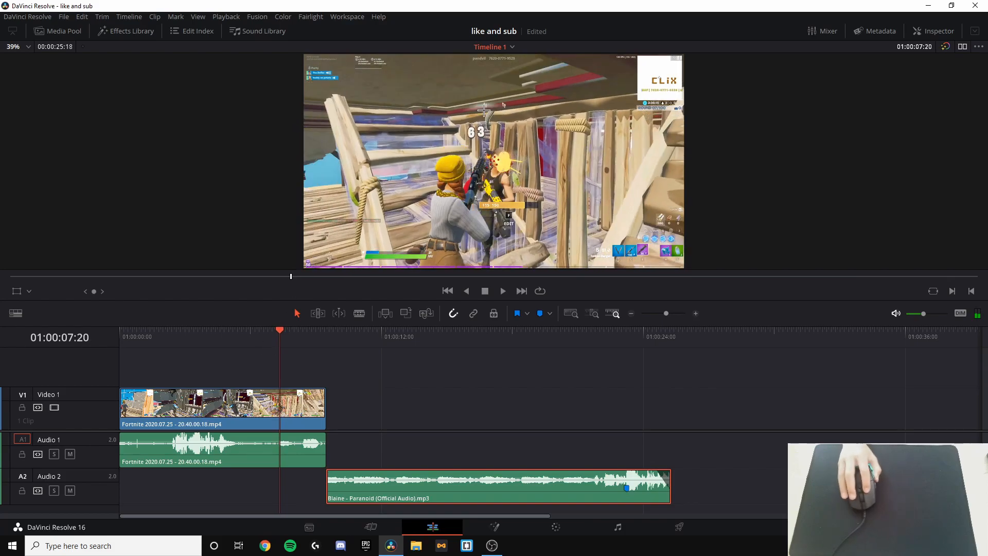
Add a marker at 01:00:07:20 to both the gameplay video clip and its audio clip
click(290, 400)
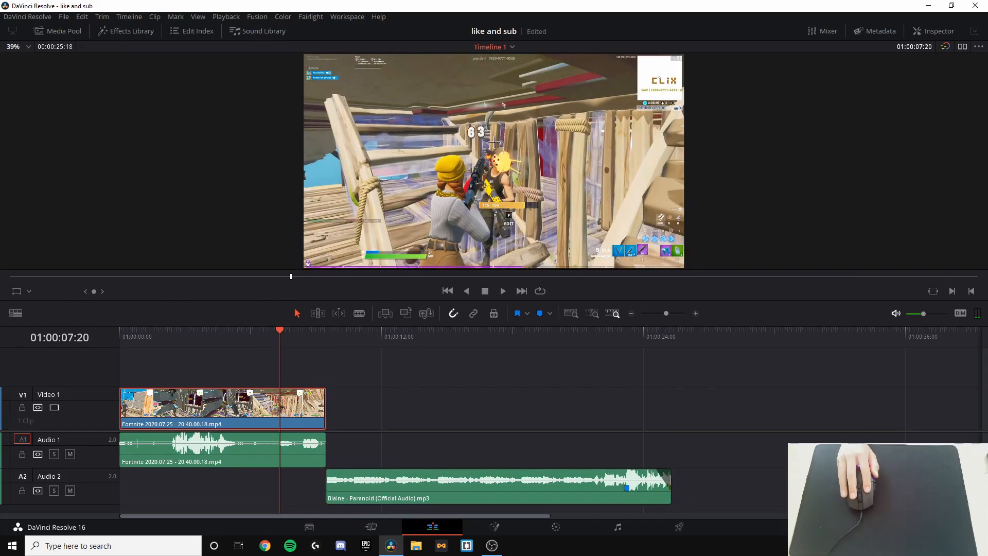
ctrl+click(292, 450)
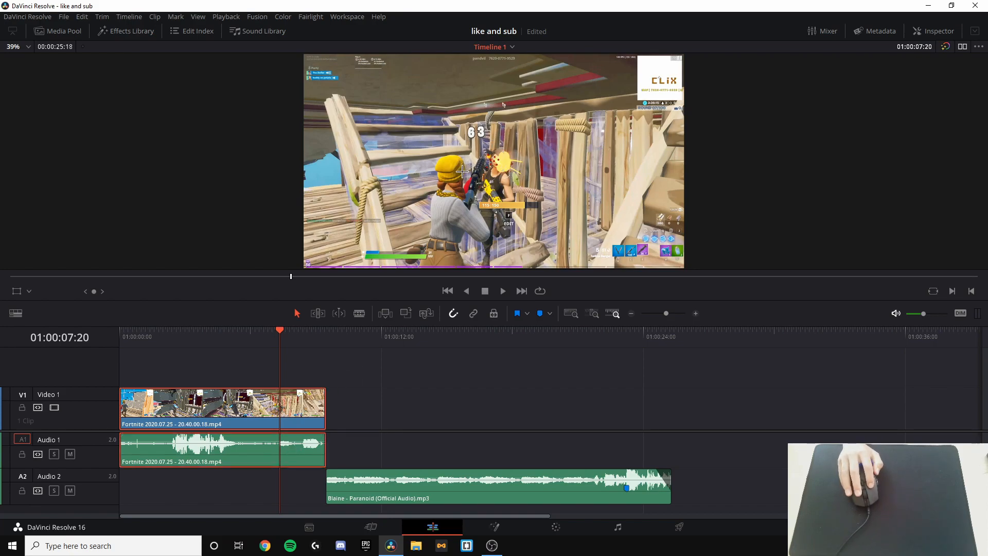
key(m)
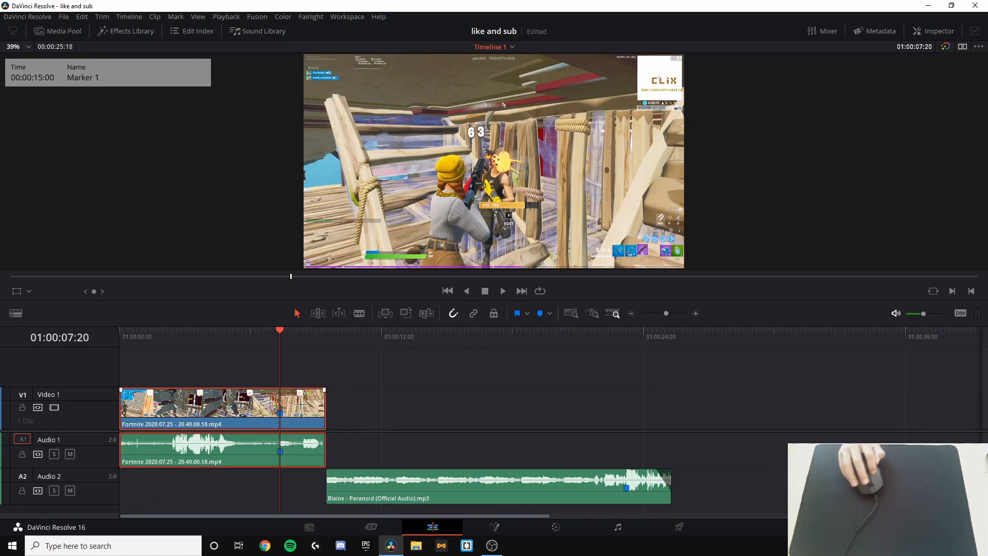
Align the gameplay clips' markers with the music clip's marker, and shift all three clips together to the start of the timeline
drag(298, 418, 647, 422)
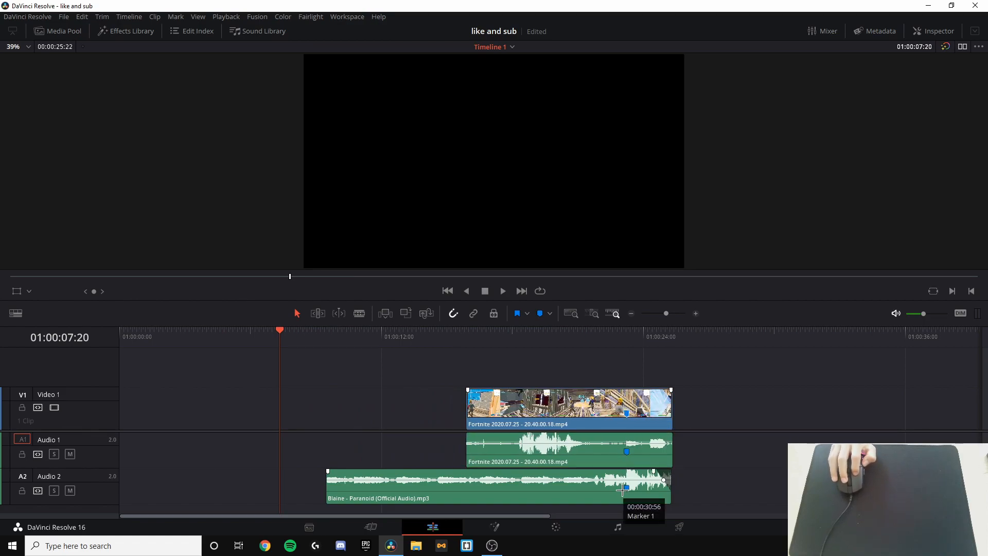
drag(517, 354, 609, 490)
drag(580, 407, 373, 406)
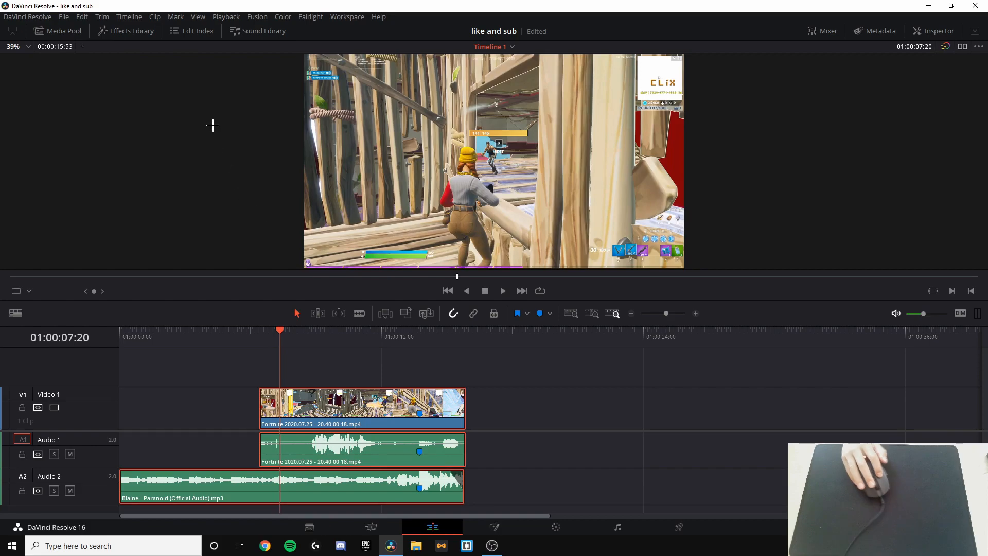
Check the proxy mode options and play back the gameplay synced with the music
click(227, 16)
mouse_move(252, 55)
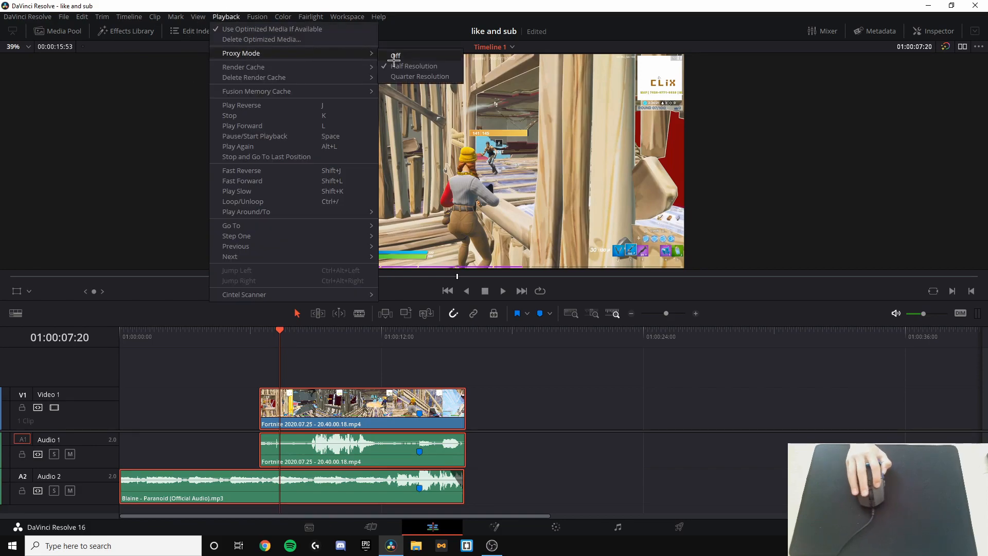
click(281, 330)
key(space)
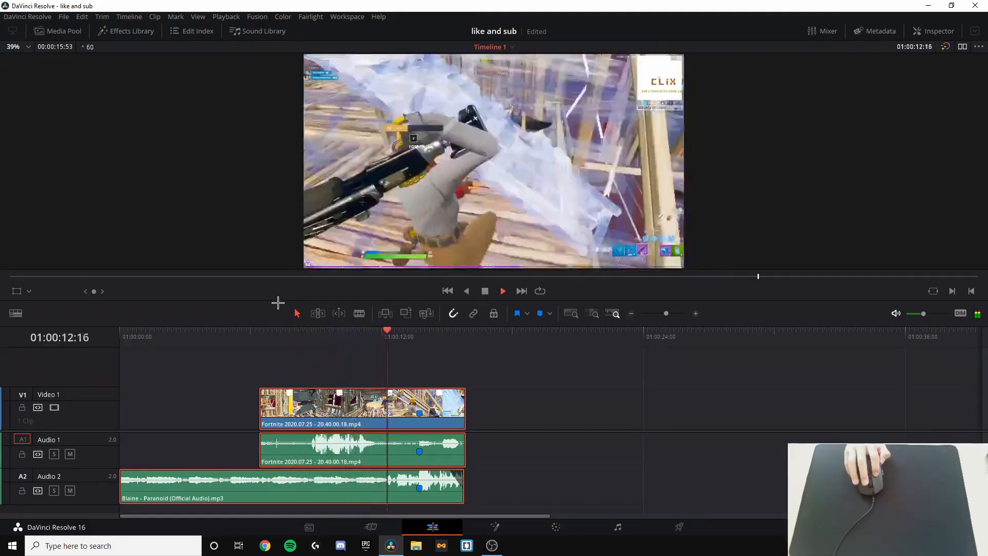
key(space)
Trim the music so it begins together with the gameplay clip, and shift all clips to the start of the timeline
click(421, 339)
drag(425, 340, 365, 348)
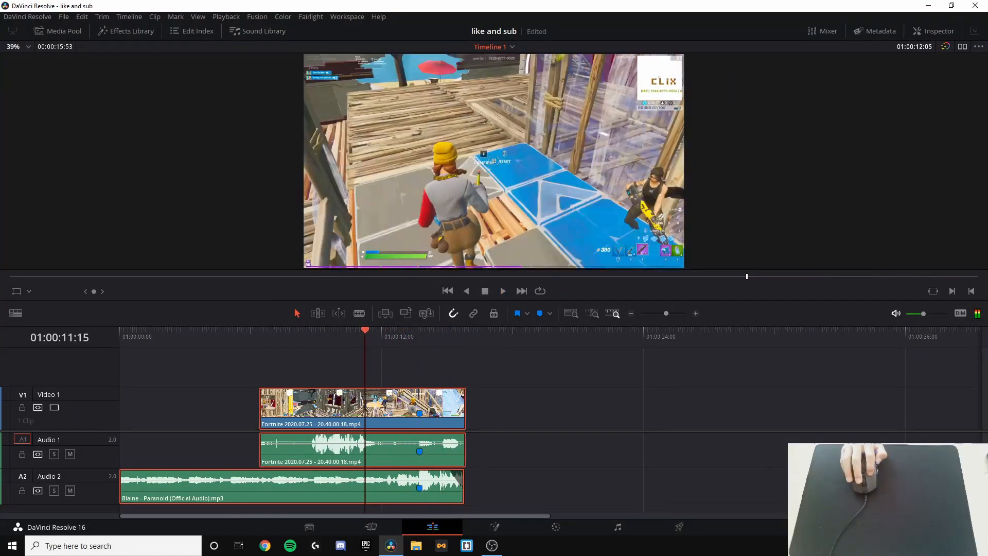
key(ctrl+z)
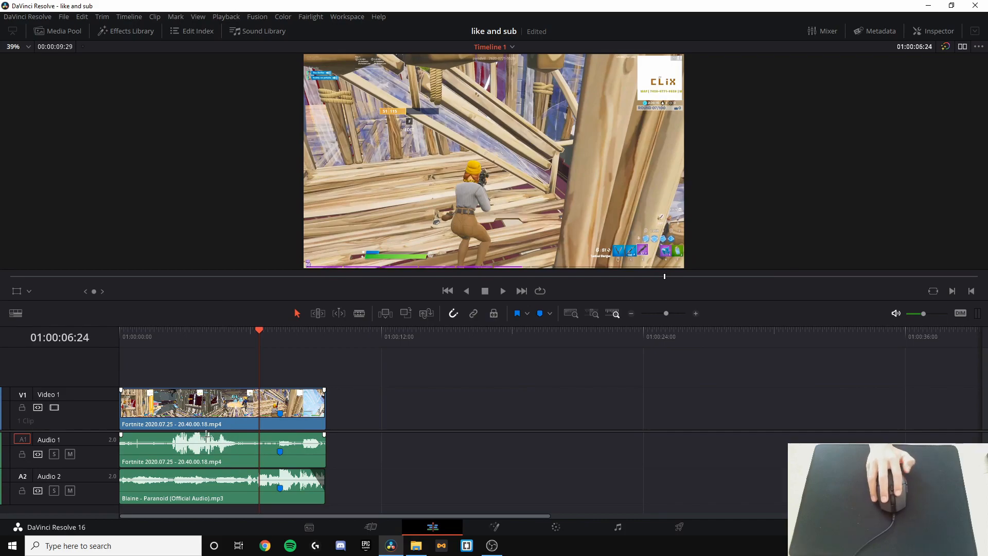
Check whether the gameplay video and its audio can be selected separately
click(266, 403)
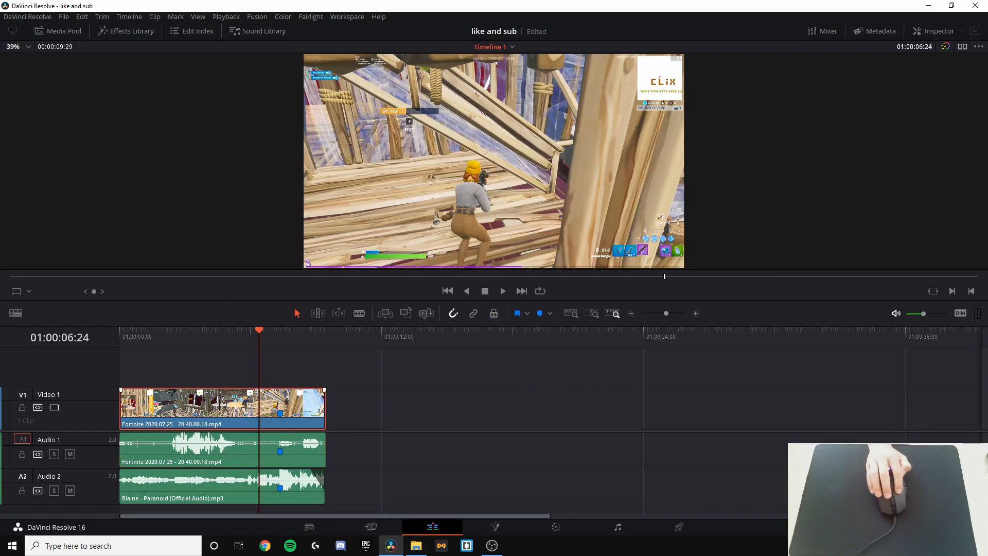
click(252, 447)
click(250, 403)
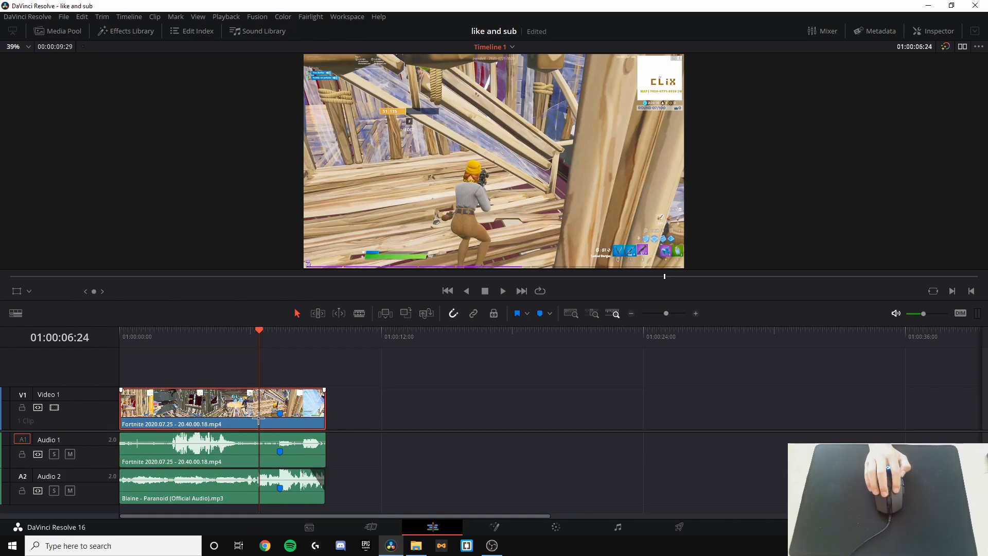
click(253, 446)
click(274, 410)
click(366, 387)
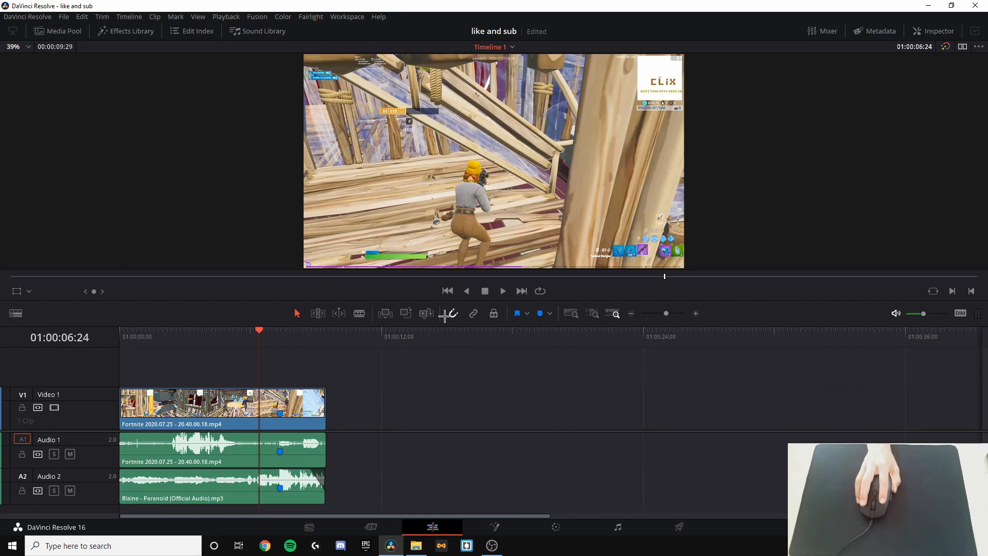
Select the gameplay video clip, place the playhead on its marker, and show the clip's retime curve
click(275, 395)
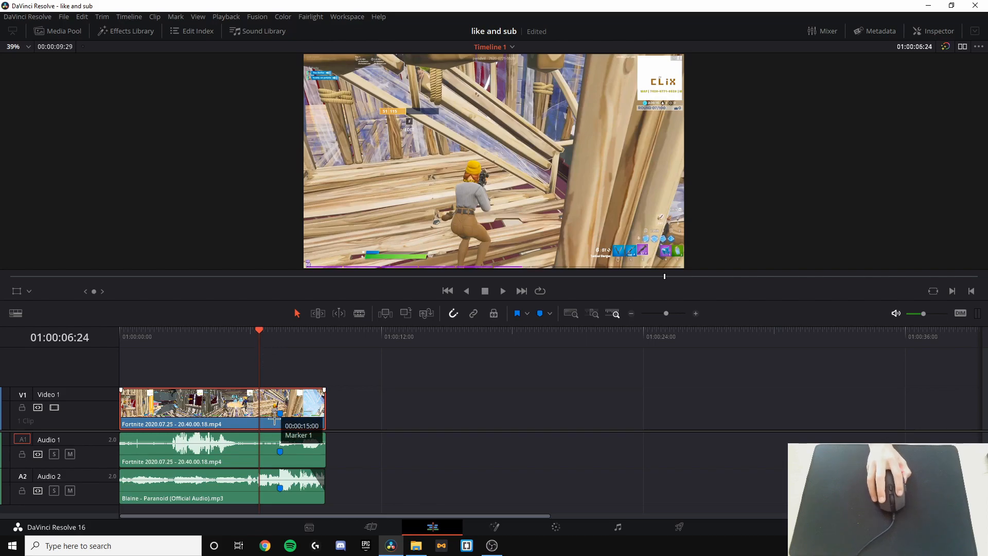
click(280, 337)
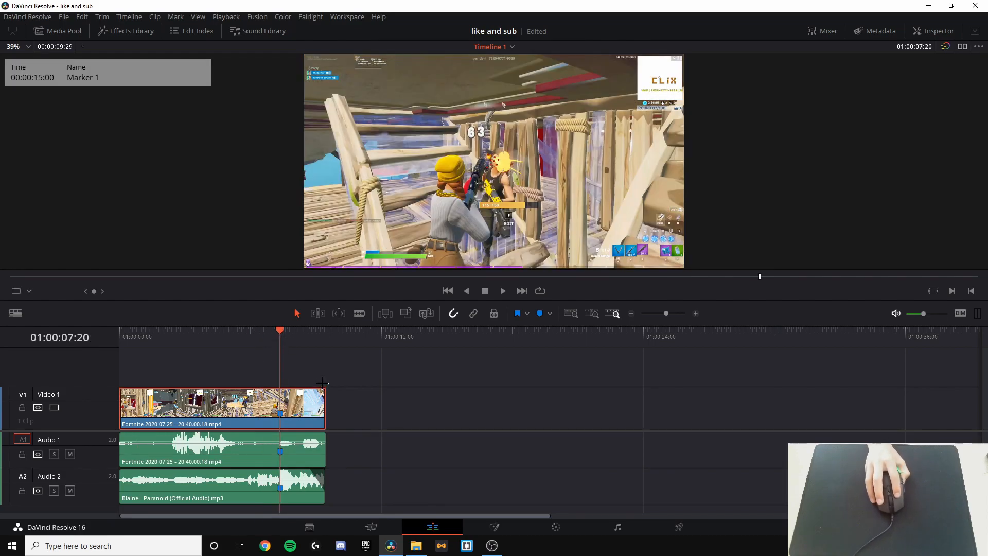
drag(670, 313, 669, 313)
mouse_move(455, 341)
mouse_down()
mouse_move(440, 346)
mouse_move(438, 375)
mouse_up()
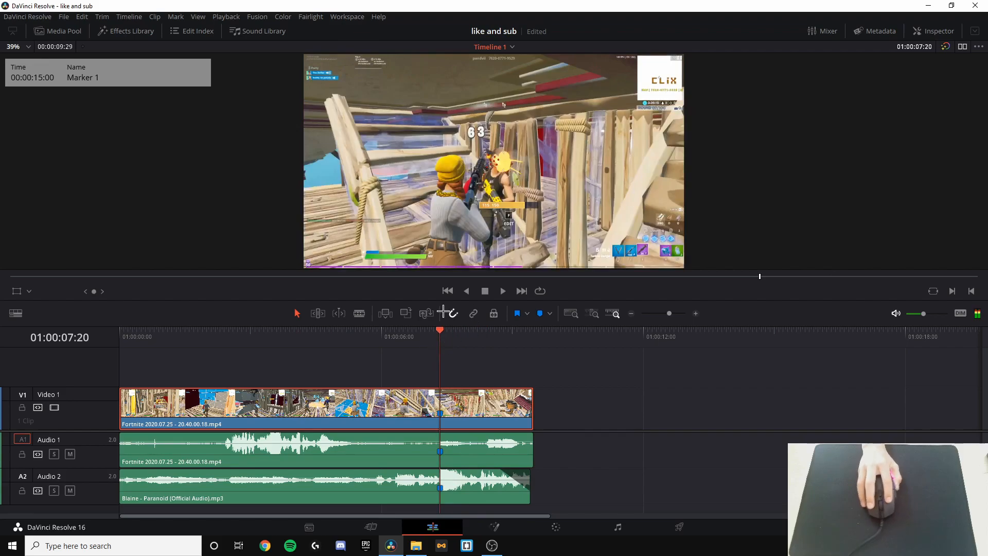
drag(669, 314, 669, 315)
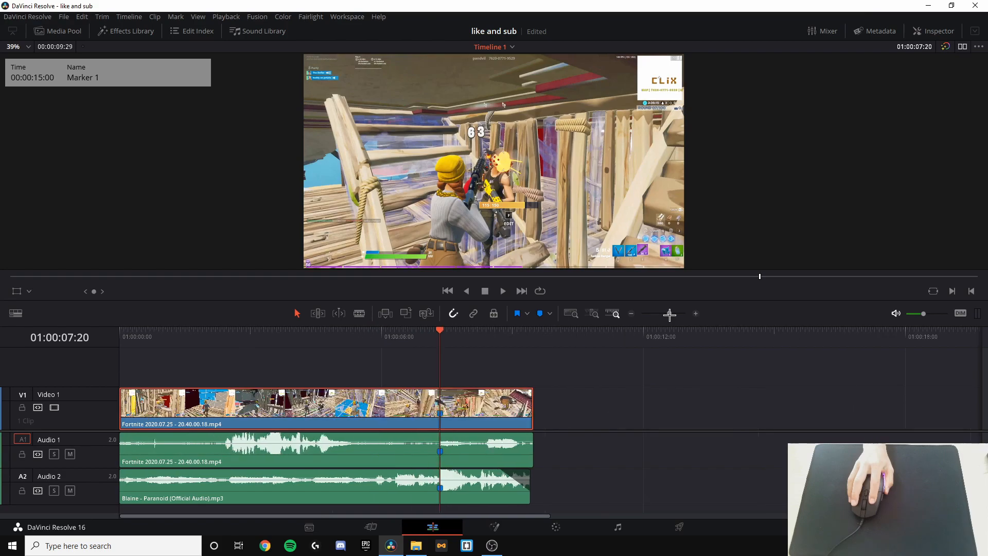
right_click(364, 411)
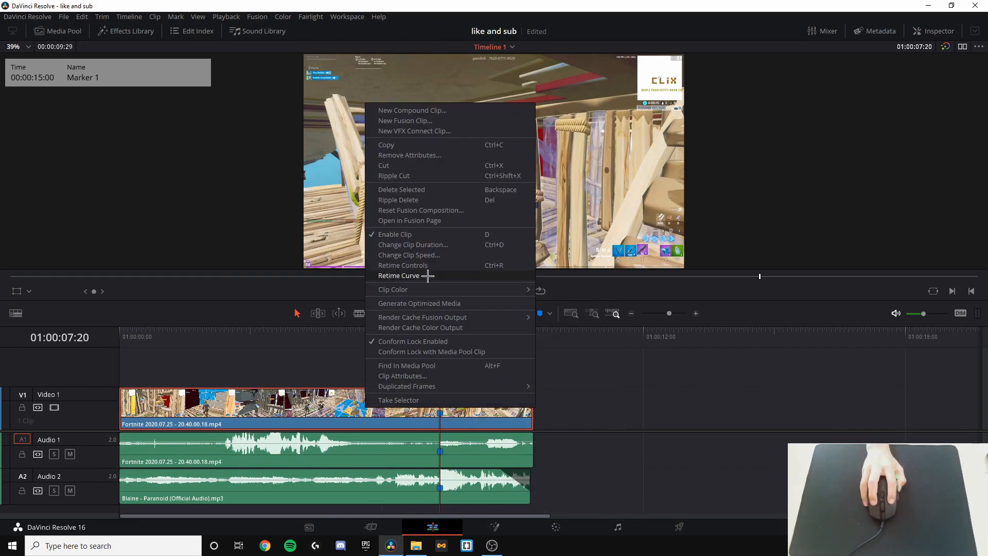
click(428, 265)
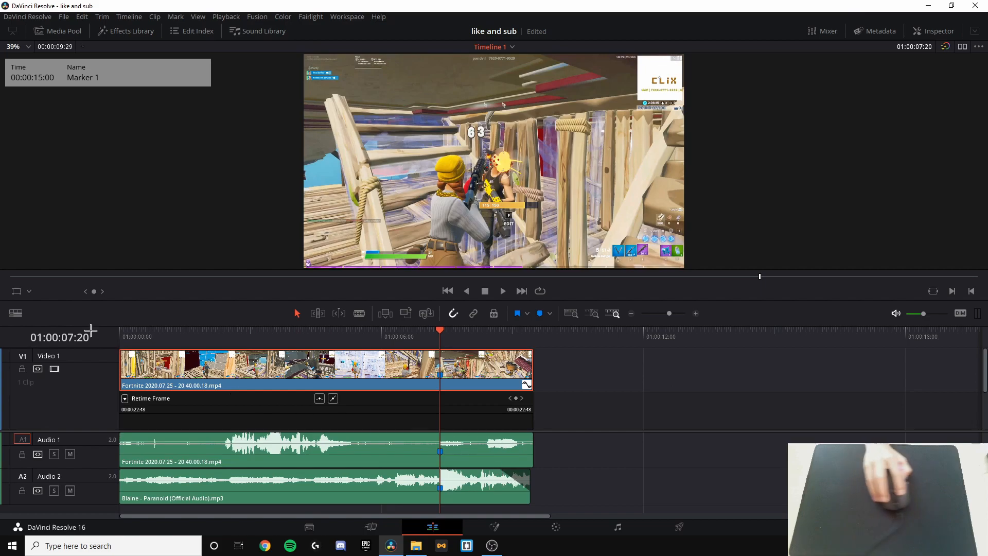
Enlarge the retime graph under the gameplay clip and display its Retime Speed curve
drag(102, 324, 101, 226)
drag(70, 372, 64, 415)
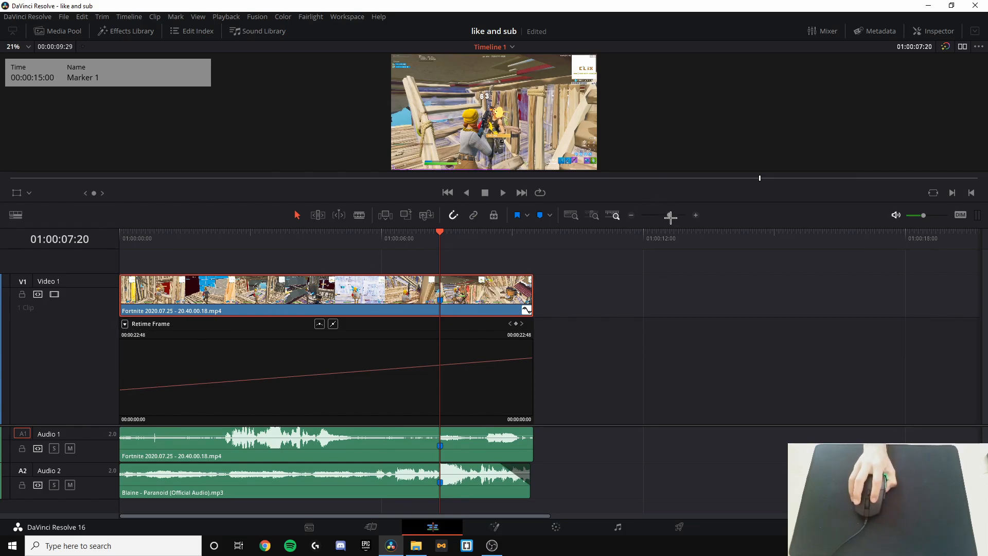
click(124, 324)
click(127, 531)
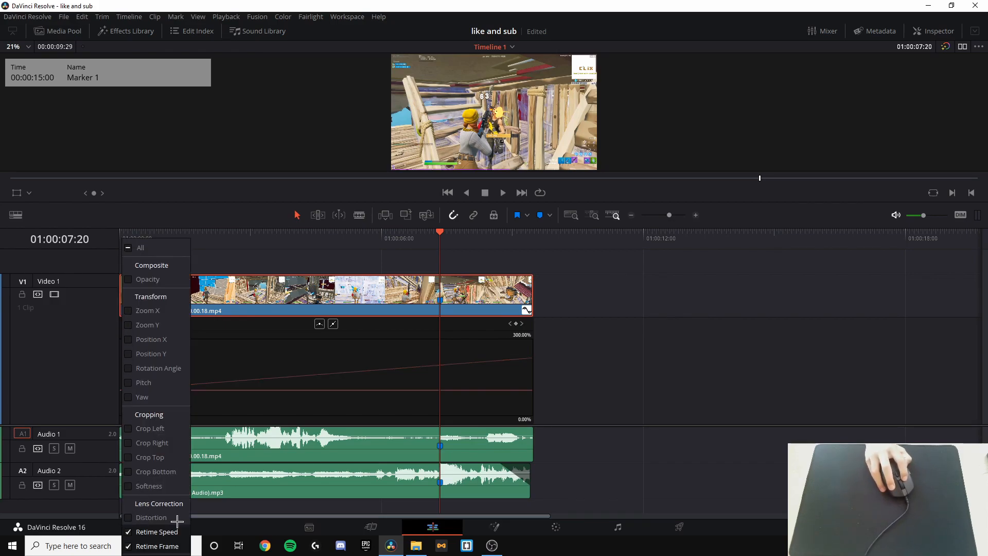
click(437, 230)
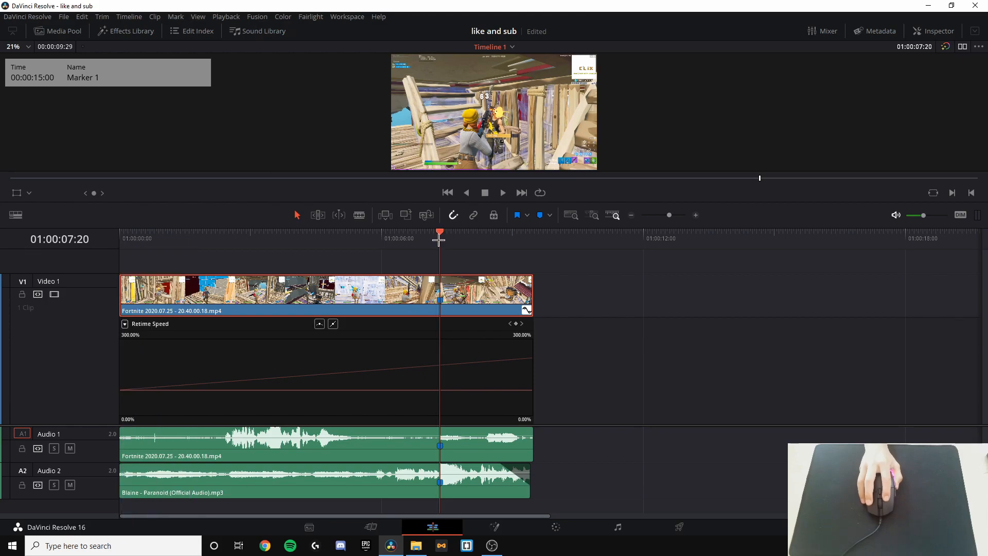
Add a retime speed keyframe on the gameplay clip at its marker, 01:00:07:20
mouse_move(440, 238)
mouse_down()
mouse_move(427, 249)
mouse_move(441, 246)
mouse_up()
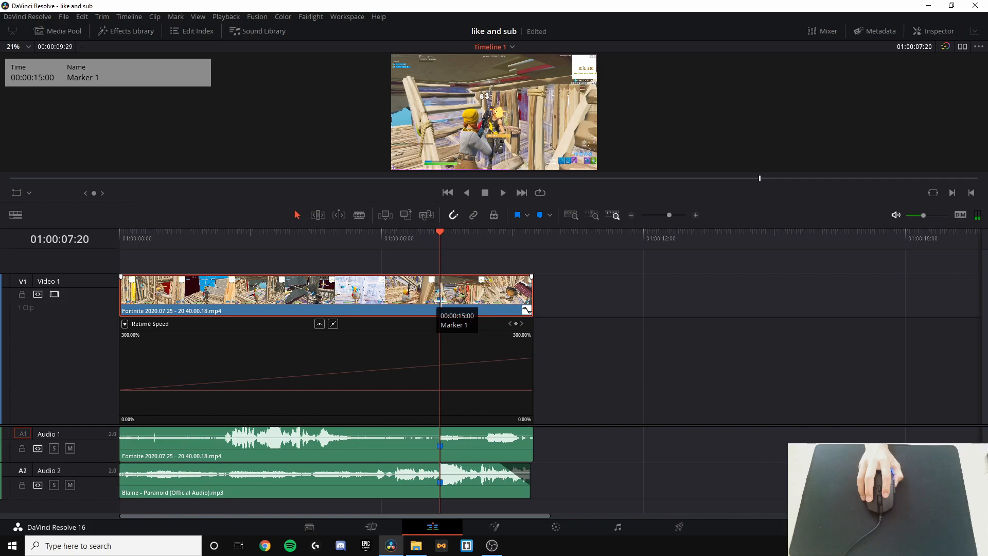
click(515, 324)
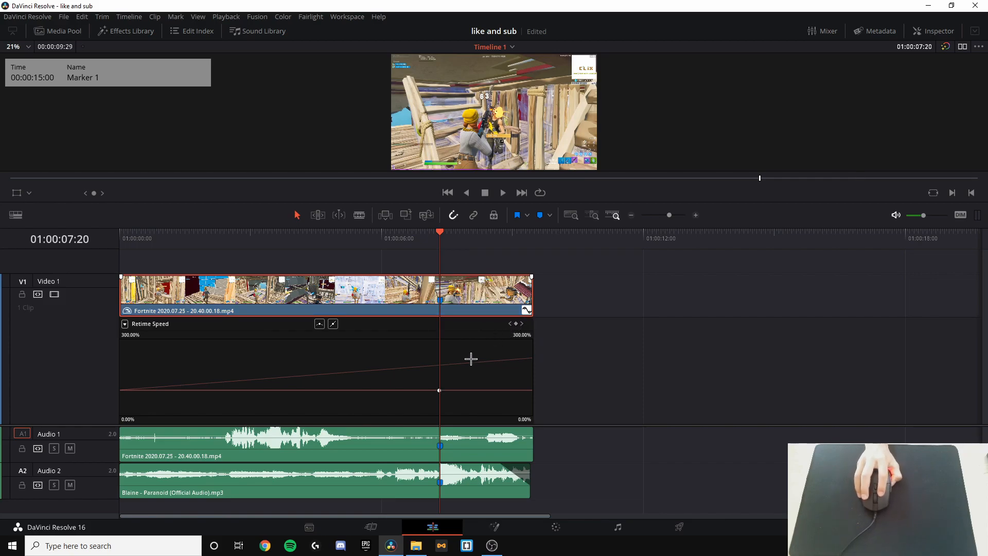
mouse_move(441, 241)
mouse_down()
mouse_move(453, 242)
mouse_move(440, 240)
mouse_up()
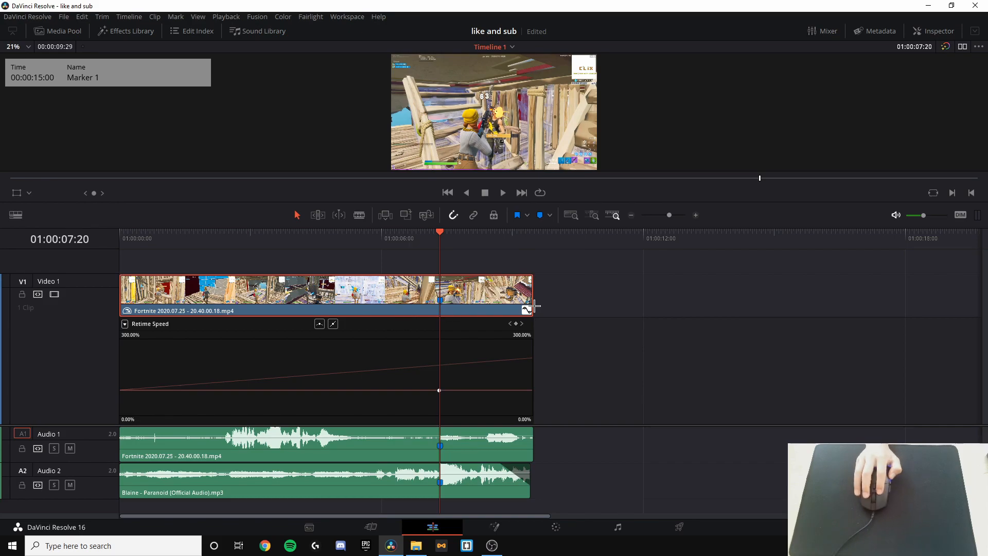
Add a second retime speed keyframe ten frames before the marker, at 01:00:07:10
key(Left)
key(Left)
key(Left)
key(Left)
key(Left)
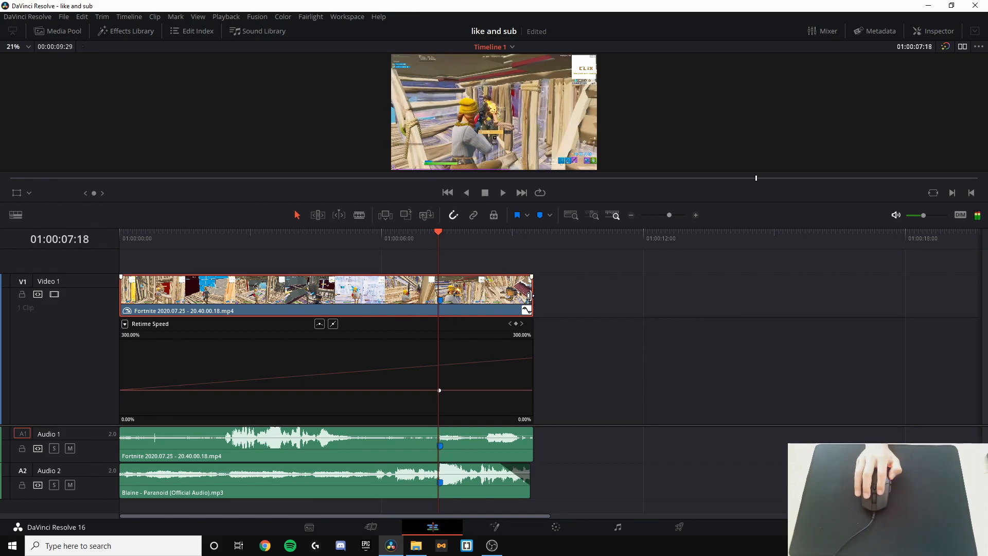
key(Left)
key(Left)
key(Left)
key(Left)
key(Left)
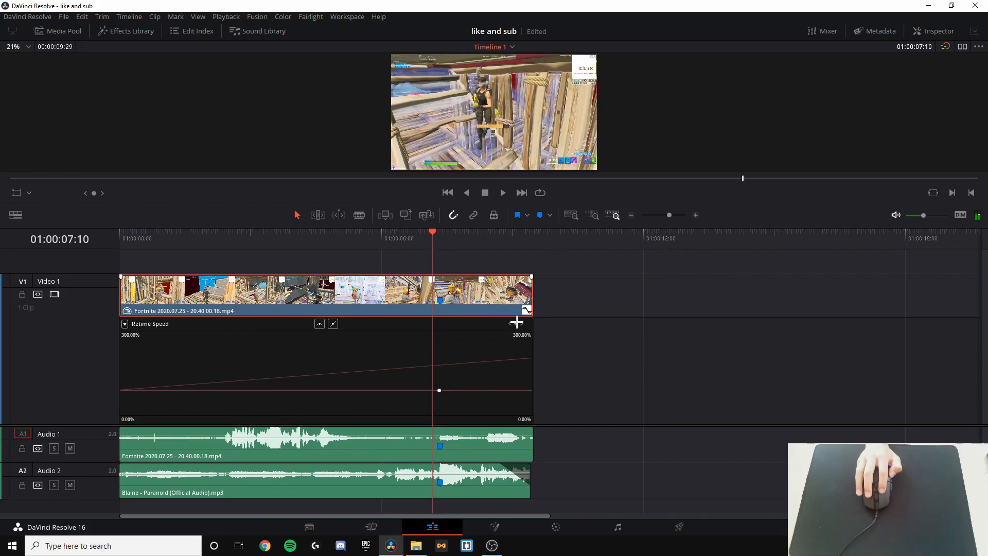
click(516, 322)
Raise the retime speed between the two keyframes to about 200%
click(445, 244)
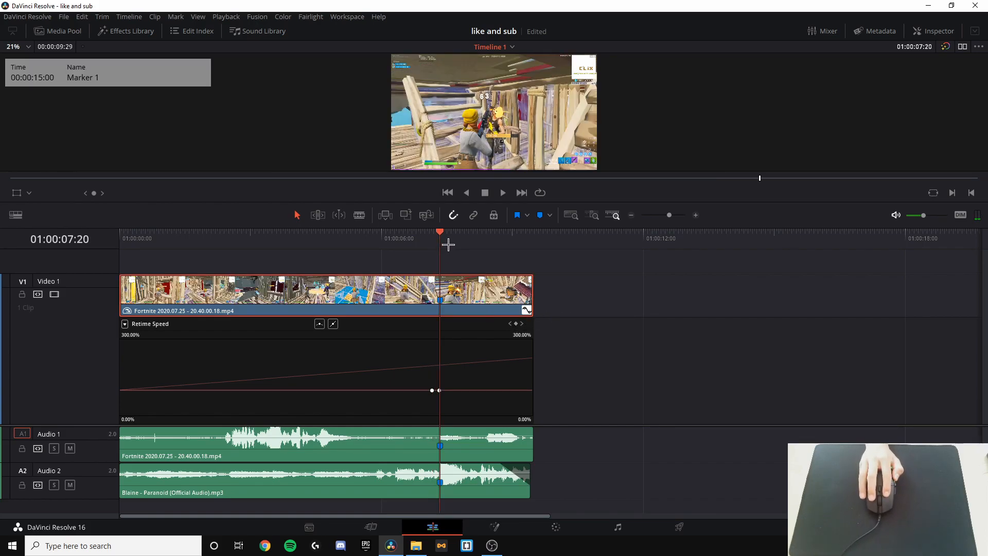
drag(670, 214, 673, 214)
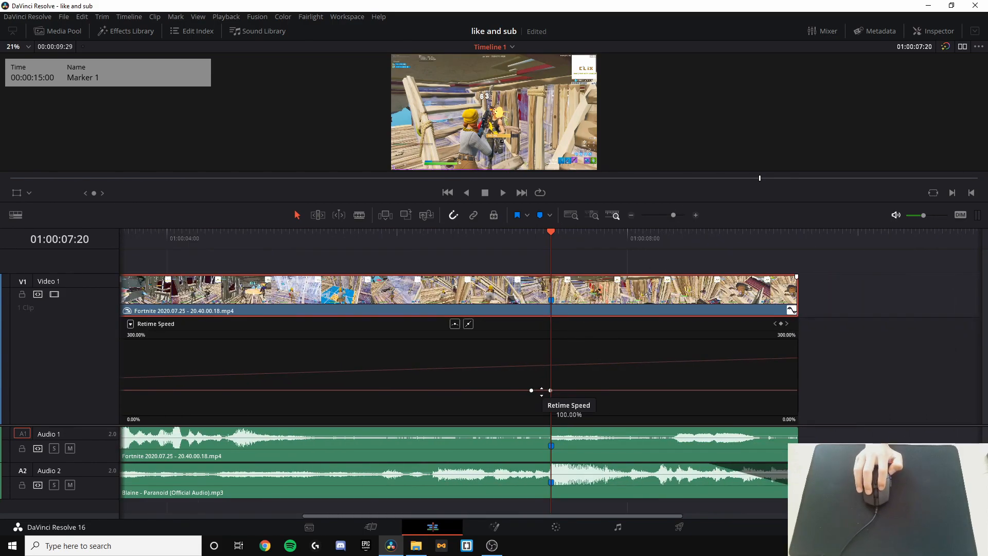
drag(535, 390, 530, 260)
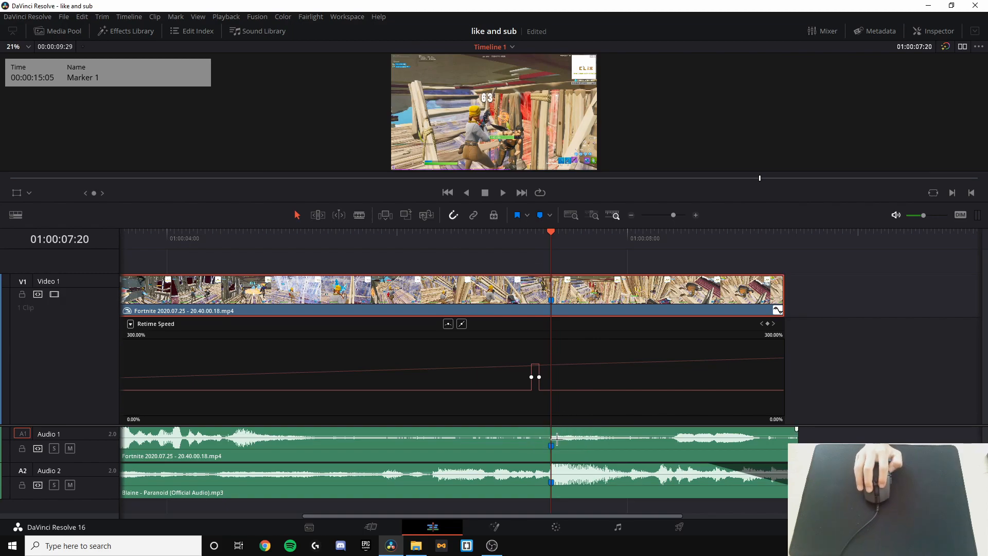
drag(535, 365, 535, 364)
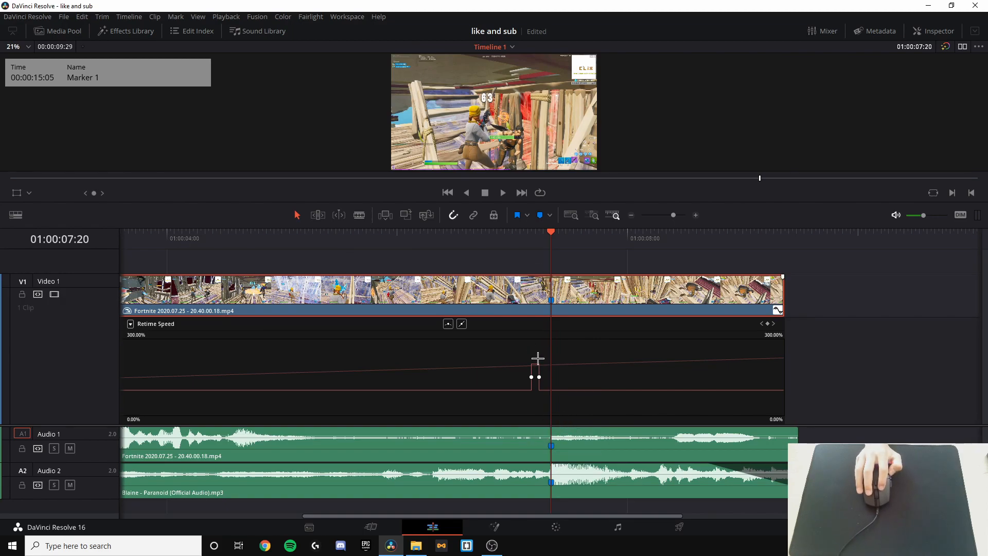
drag(537, 252, 554, 255)
click(684, 291)
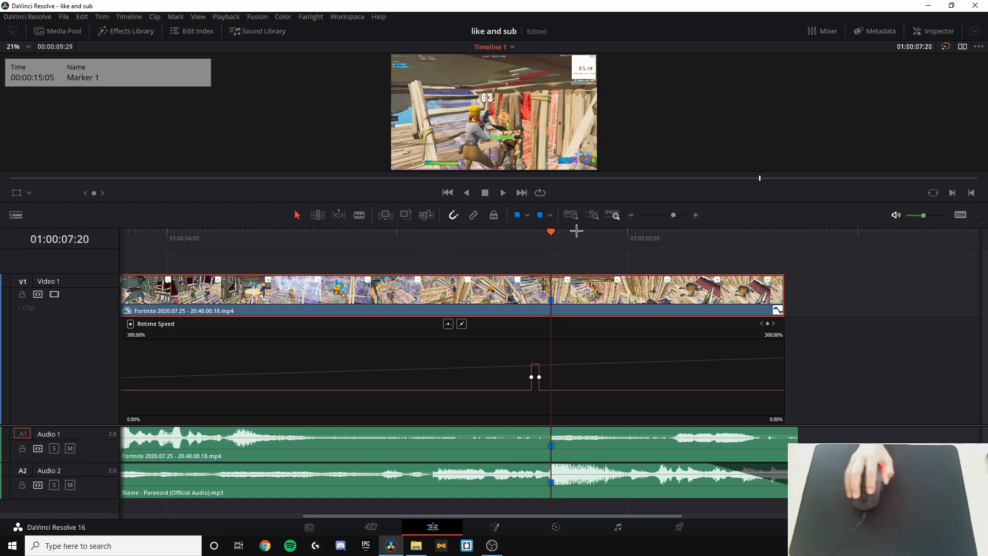
Add a speed keyframe at 01:00:07:40 and lower the speed between it and the preceding keyframe to about 60%
key(space)
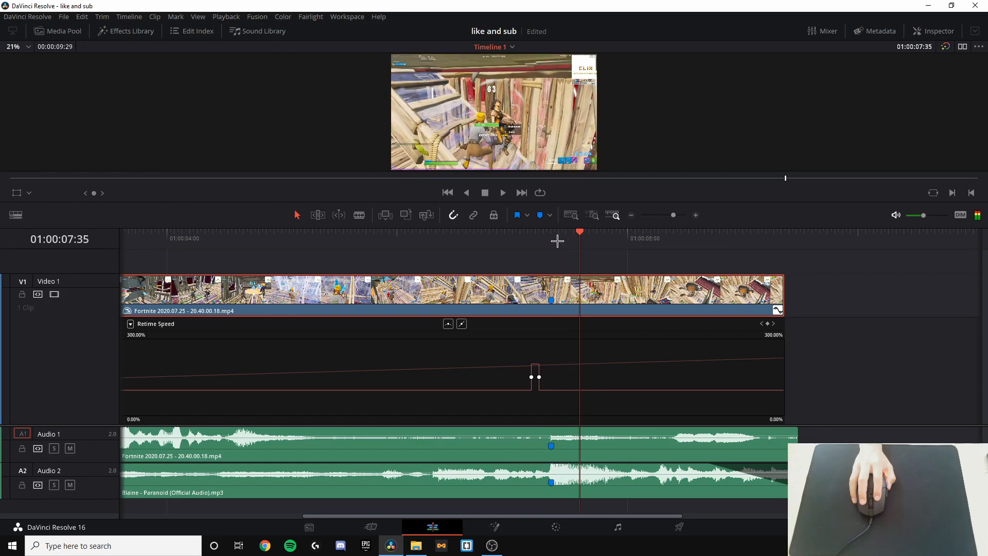
click(768, 323)
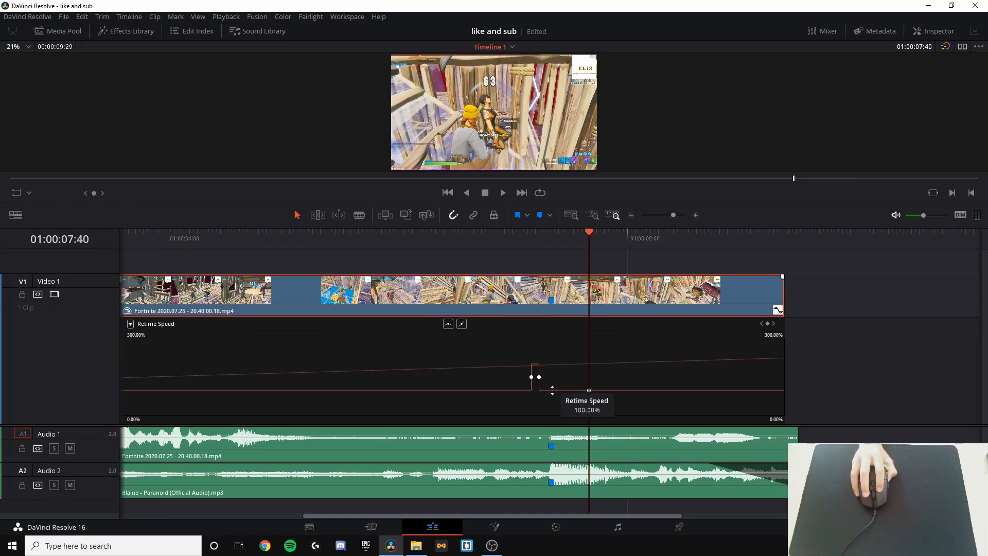
drag(589, 389, 542, 454)
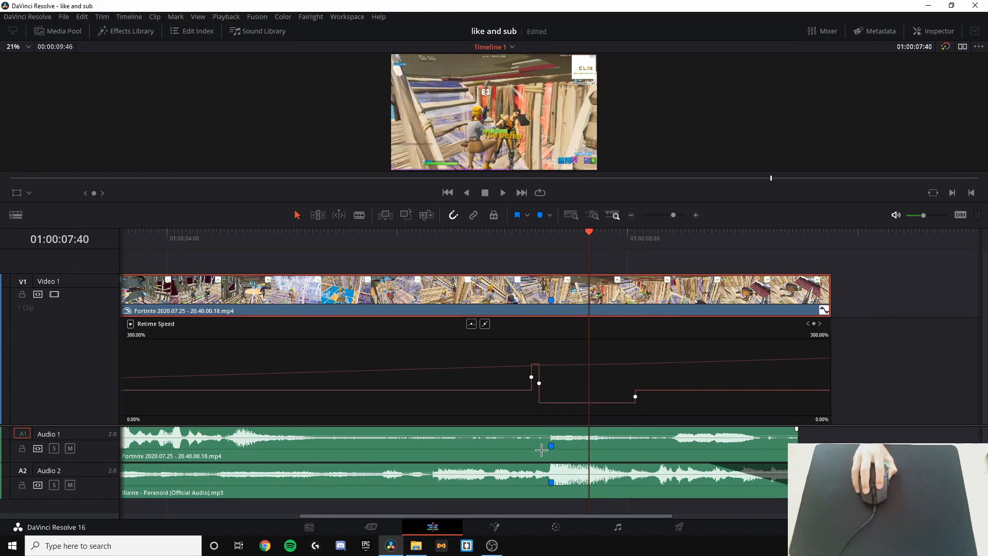
Hide the gameplay clip's retime curve and trim the video's end to match the end of its audio
click(822, 311)
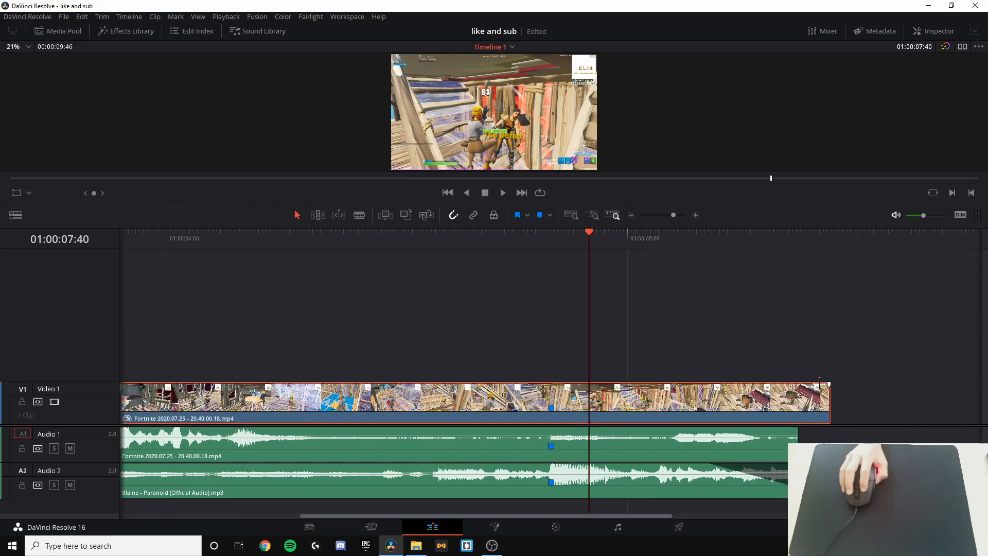
drag(827, 404, 803, 405)
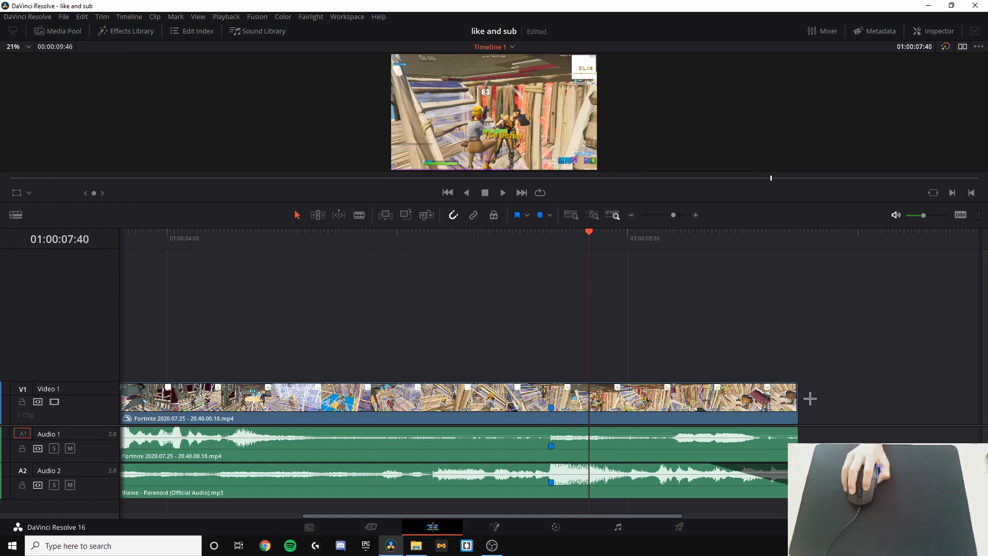
Play back the retimed gameplay around the beat drop in an enlarged viewer
drag(566, 257, 443, 245)
drag(472, 204, 475, 380)
key(space)
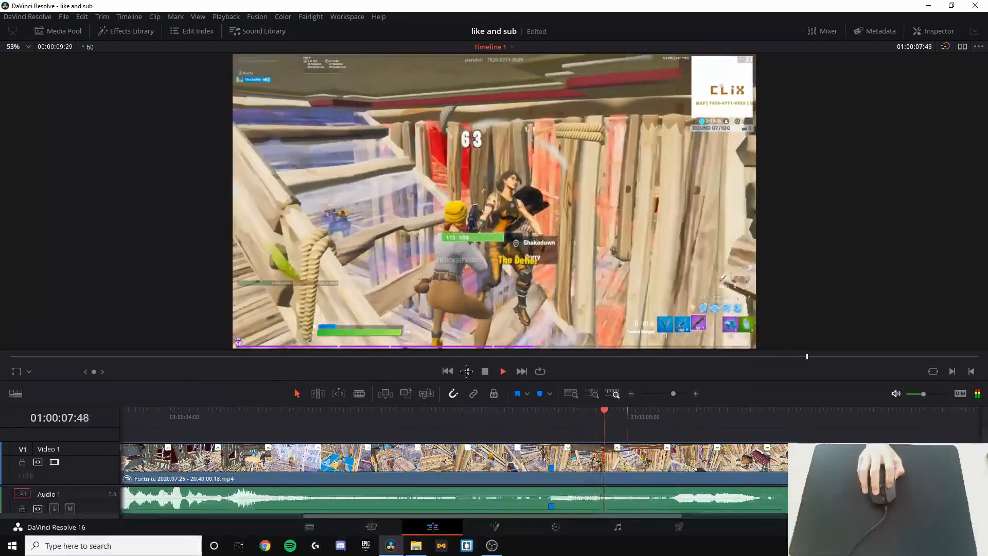
mouse_move(507, 411)
mouse_down()
mouse_move(653, 412)
mouse_move(553, 423)
mouse_move(509, 335)
mouse_up()
Open the gameplay clip at the marker in Fusion and add a Blur node between MediaIn1 and MediaOut1
click(594, 446)
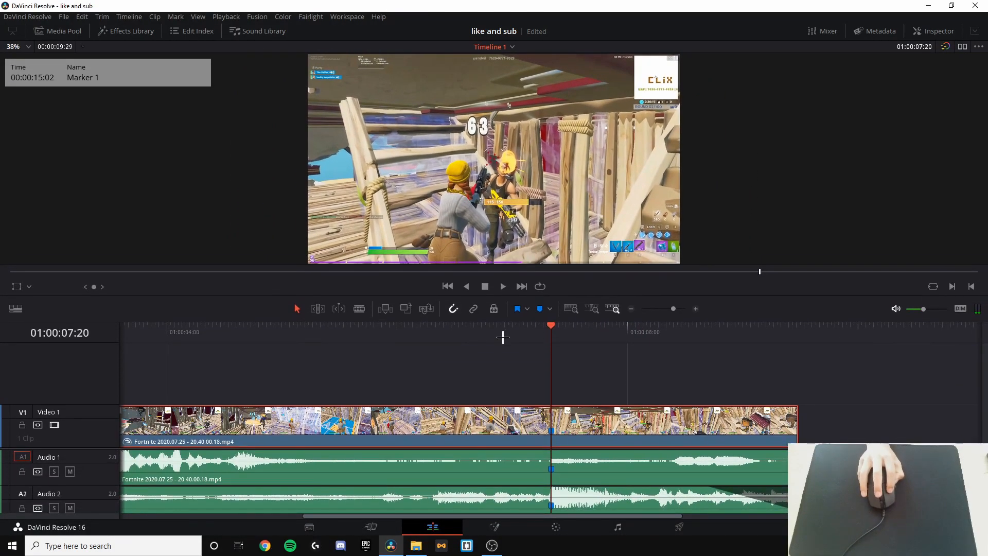
drag(54, 447, 49, 420)
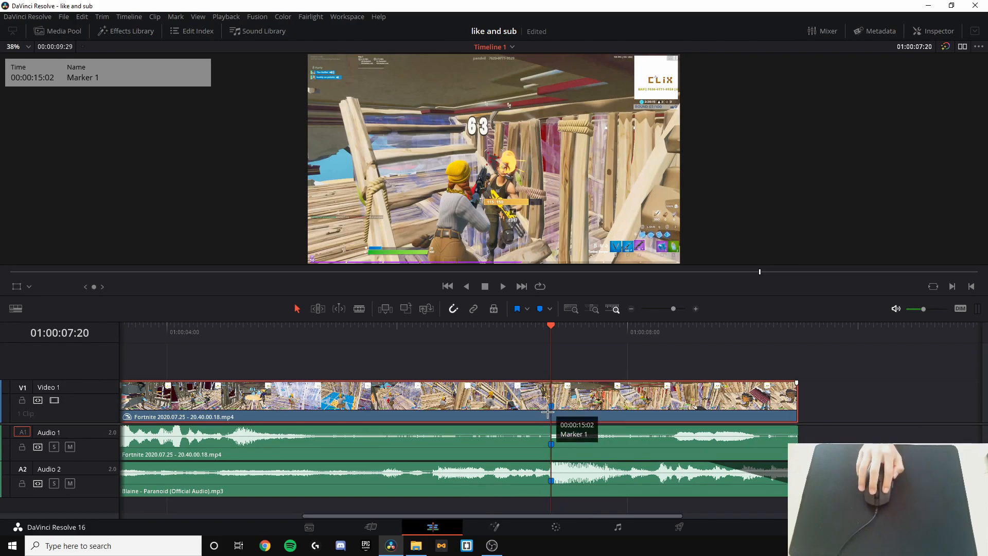
click(513, 522)
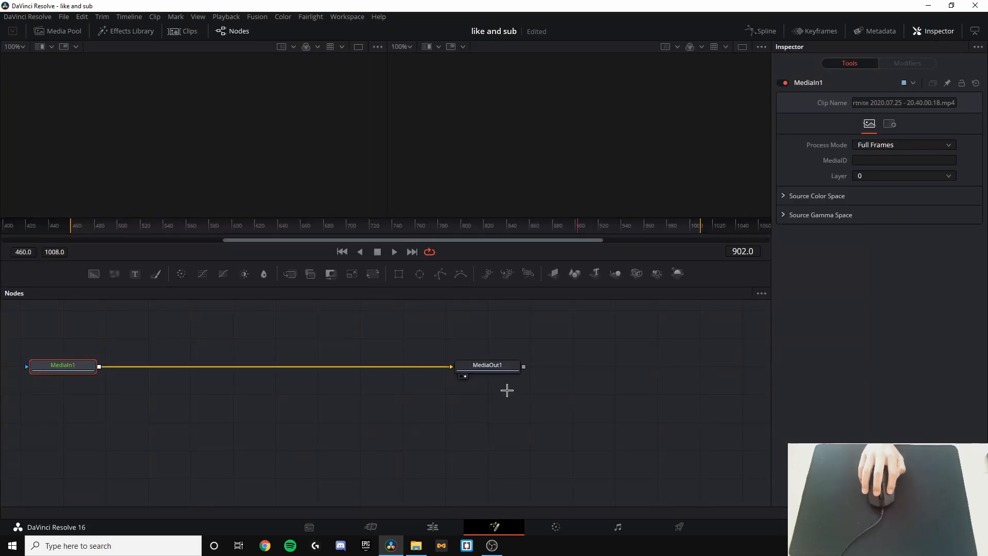
key(shift+space)
drag(419, 90, 446, 136)
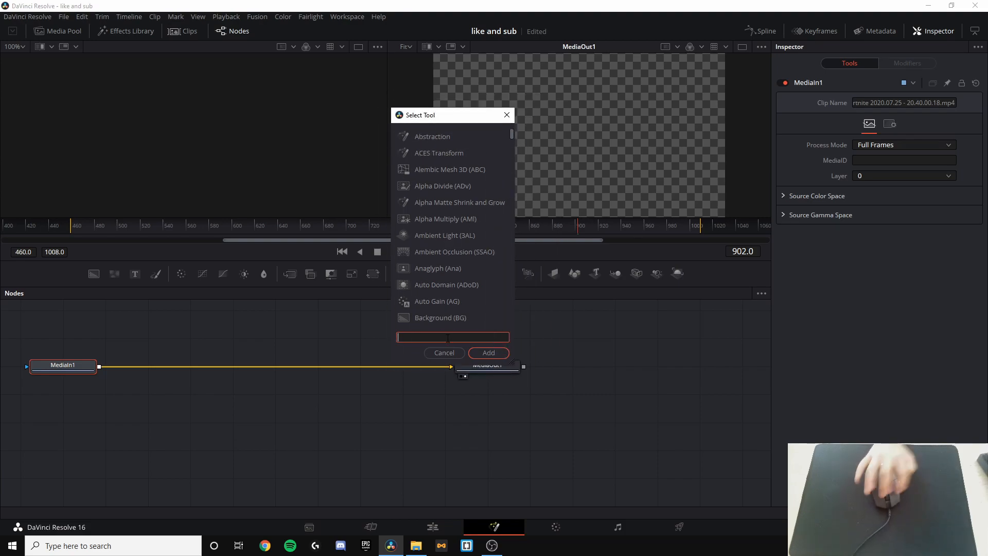
text(blur)
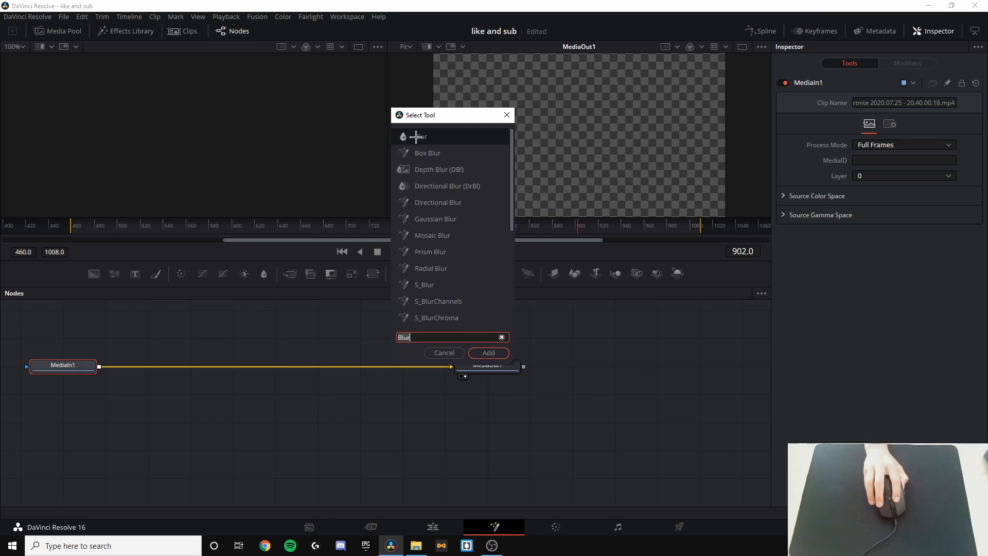
click(486, 353)
drag(154, 366, 290, 364)
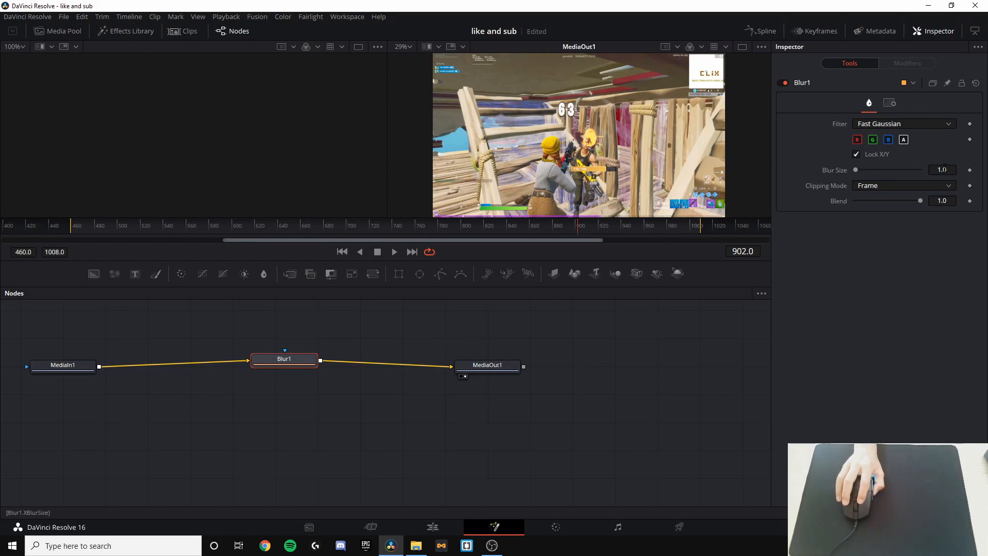
Set the Blur node's Blur Size to 15
click(944, 169)
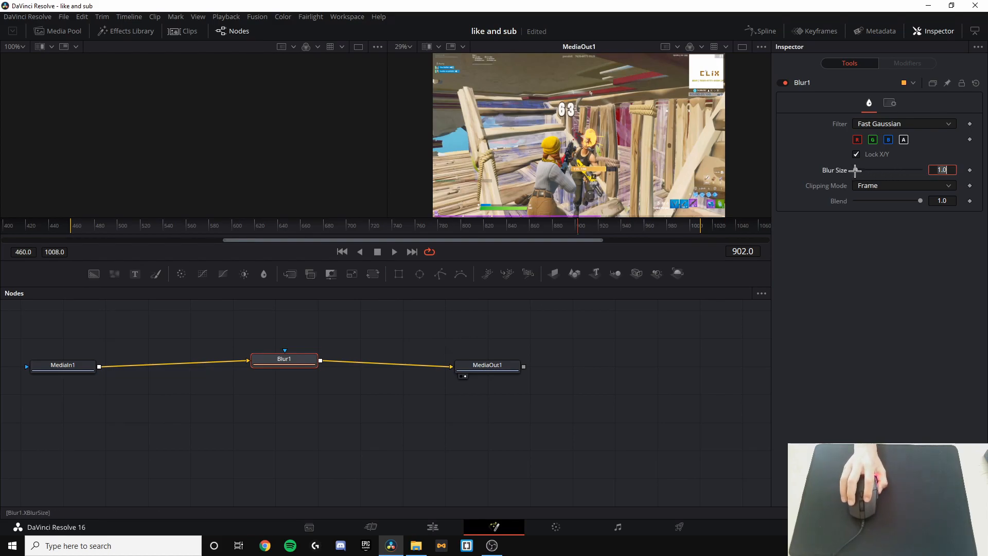
drag(855, 170, 827, 170)
click(944, 169)
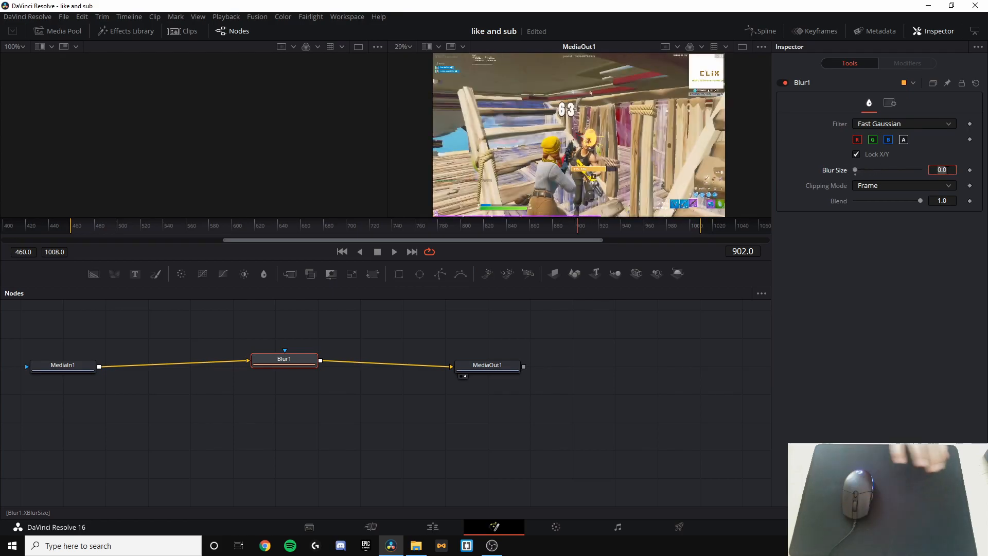
text(15)
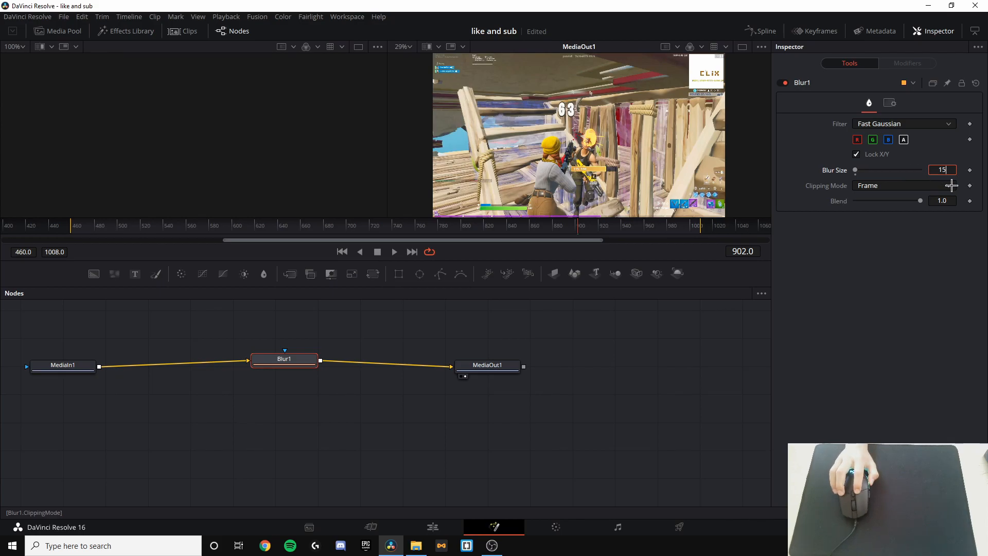
key(Tab)
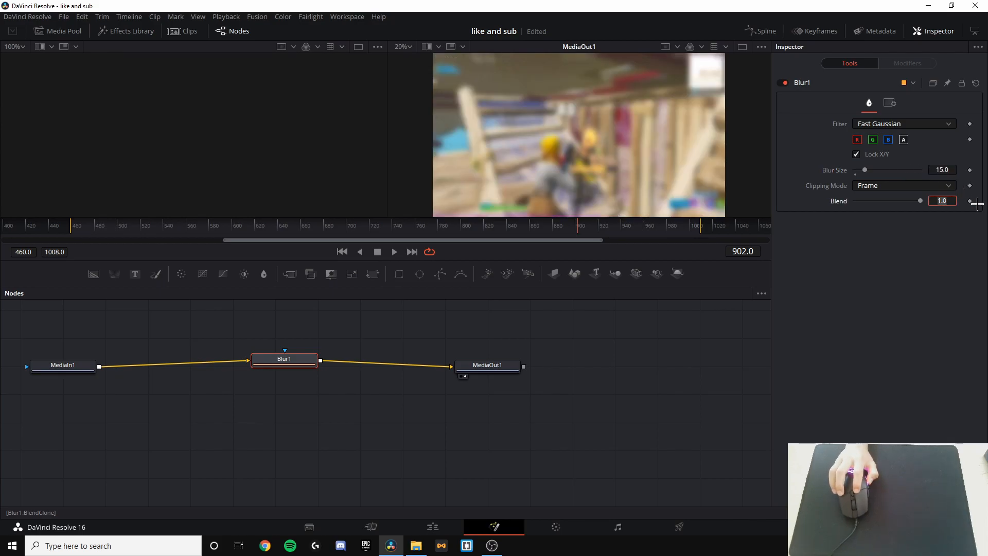
Keyframe the blur's Blend at 1.0 on frame 902 and at 0 a few frames earlier
click(970, 201)
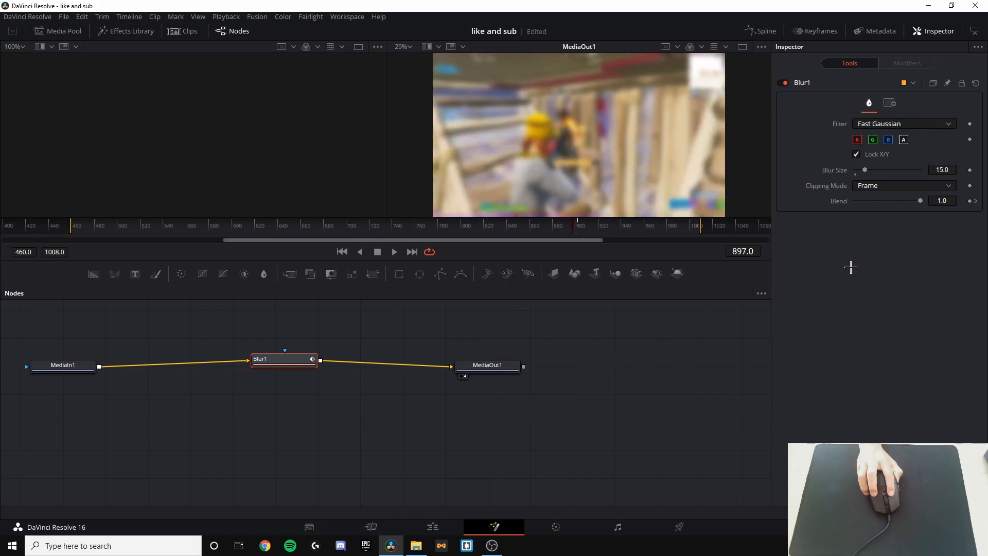
drag(920, 201, 823, 202)
click(969, 201)
click(976, 201)
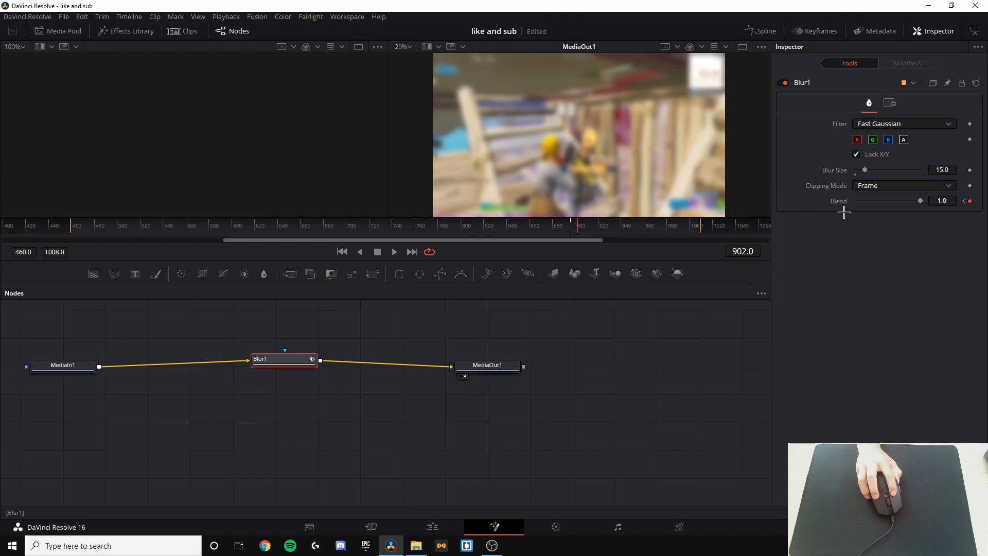
Keyframe the blur's Blend at 0 on frame 959 so the blur fades out after the shot
key(Right)
key(Right)
key(Right)
key(Right)
key(Right)
key(Right)
key(Right)
key(Right)
key(Right)
key(Right)
key(Right)
key(Right)
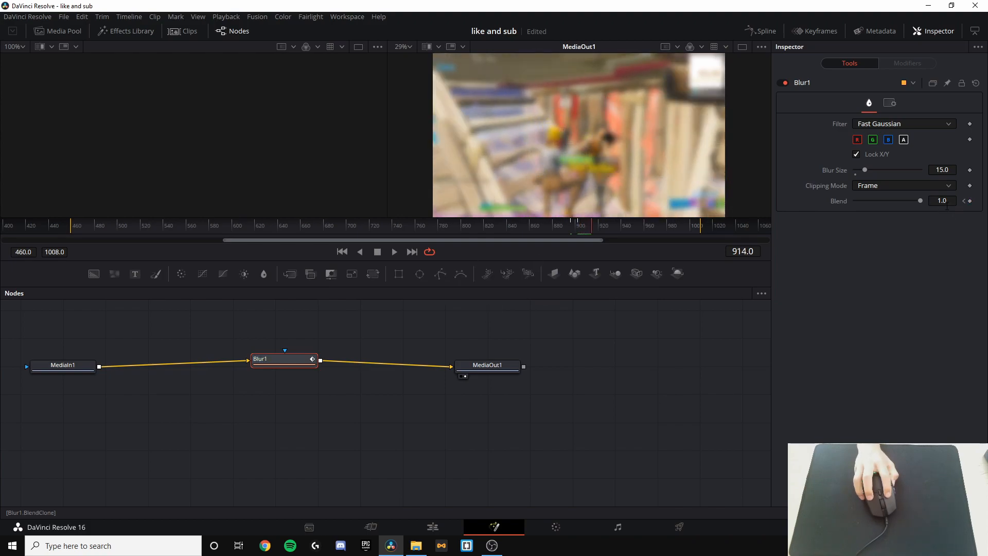
key(Right)
key(Right)
key(Right)
key(Right)
key(Right)
key(Right)
key(Right)
key(Right)
key(Right)
key(Right)
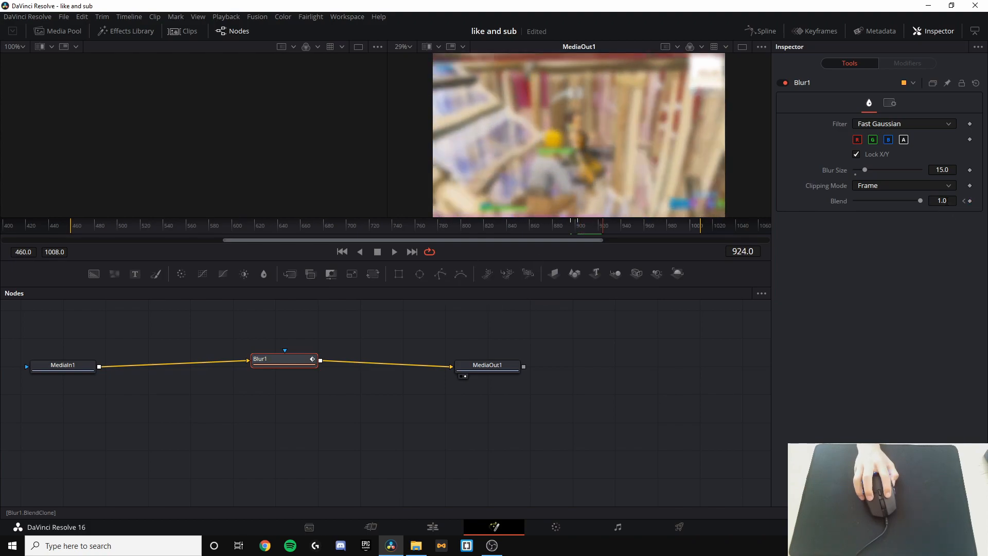
key(Right)
key(Right)
key(Right)
key(Right)
key(Right)
key(Right)
key(Right)
key(Right)
key(Right)
key(Right)
key(Right)
key(Right)
key(Right)
key(Right)
key(Right)
key(Right)
key(Right)
key(Right)
key(Right)
key(Right)
key(Right)
key(Right)
key(Right)
click(969, 201)
drag(920, 201, 840, 222)
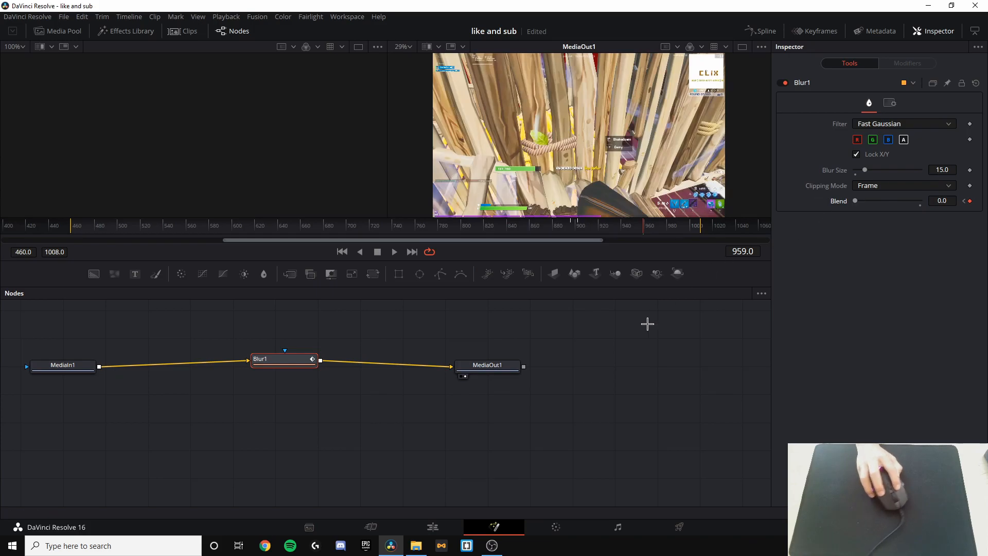
Return to the edit timeline, set the playback proxy mode to Quarter Resolution and save the project
click(320, 374)
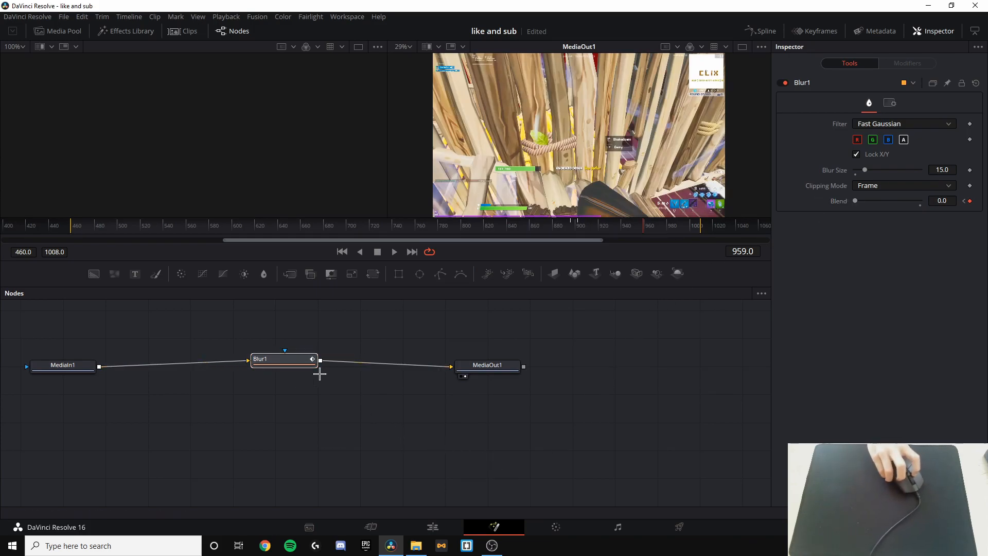
click(433, 526)
drag(547, 338, 535, 335)
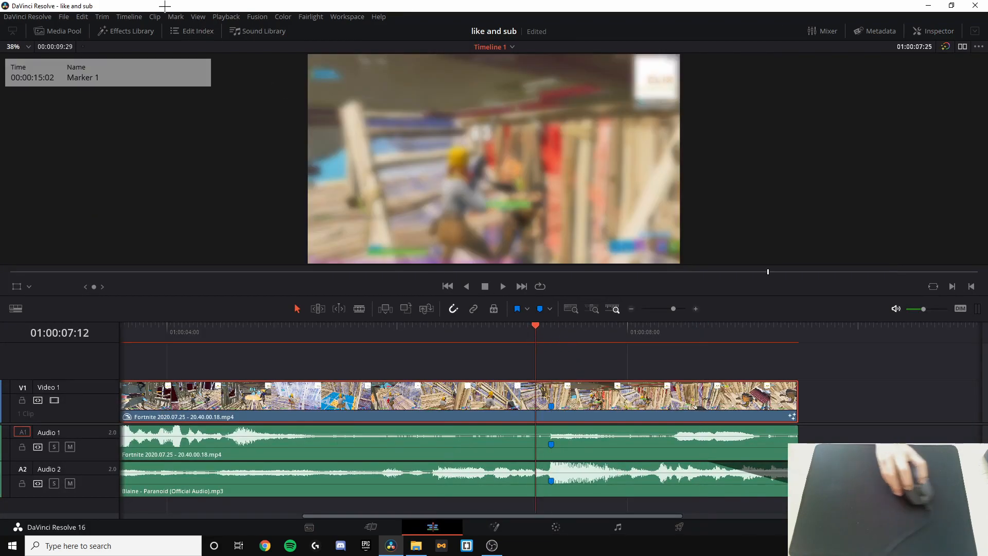
click(220, 17)
mouse_move(375, 55)
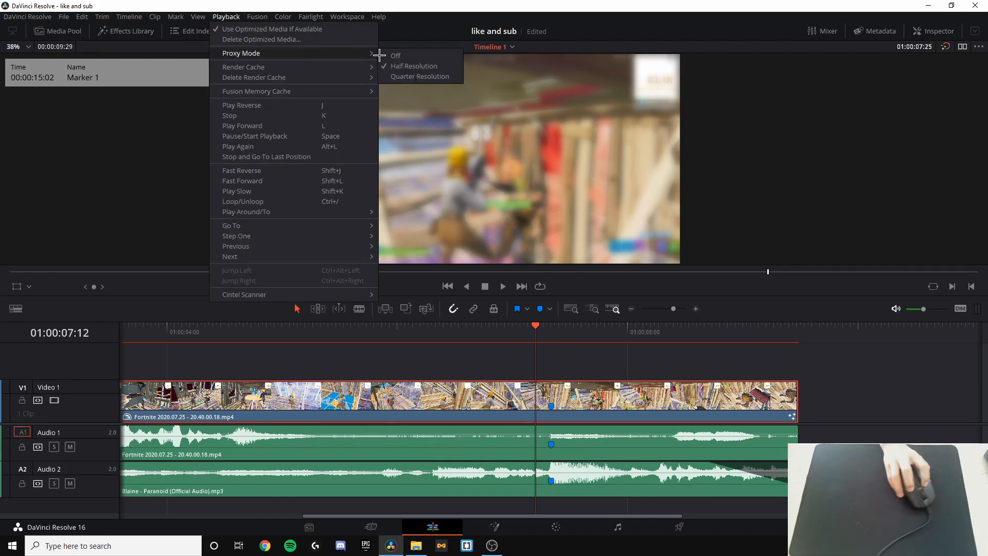
click(399, 77)
key(ctrl+s)
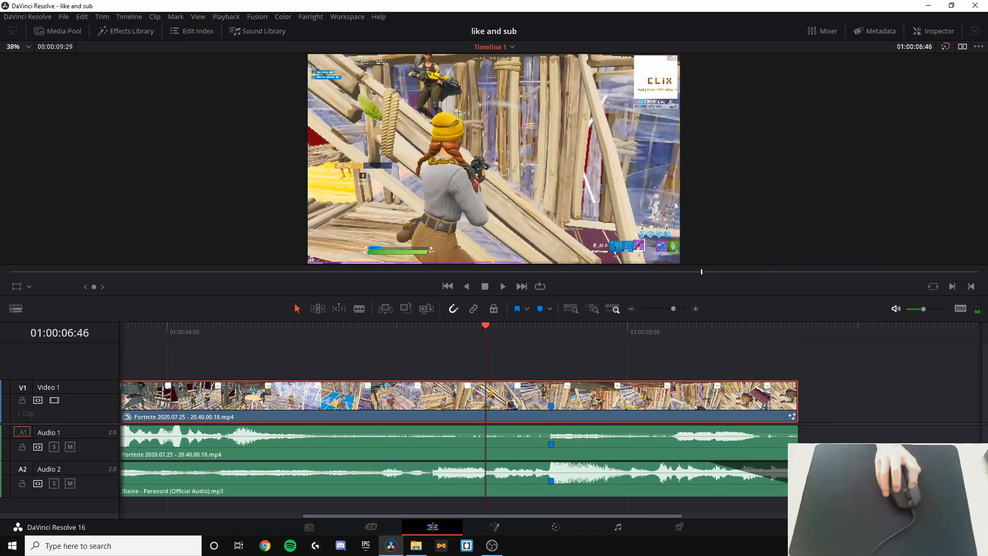
Play back the gameplay clip across the beat drop to check the animated blur
scroll(449, 153, down, 1)
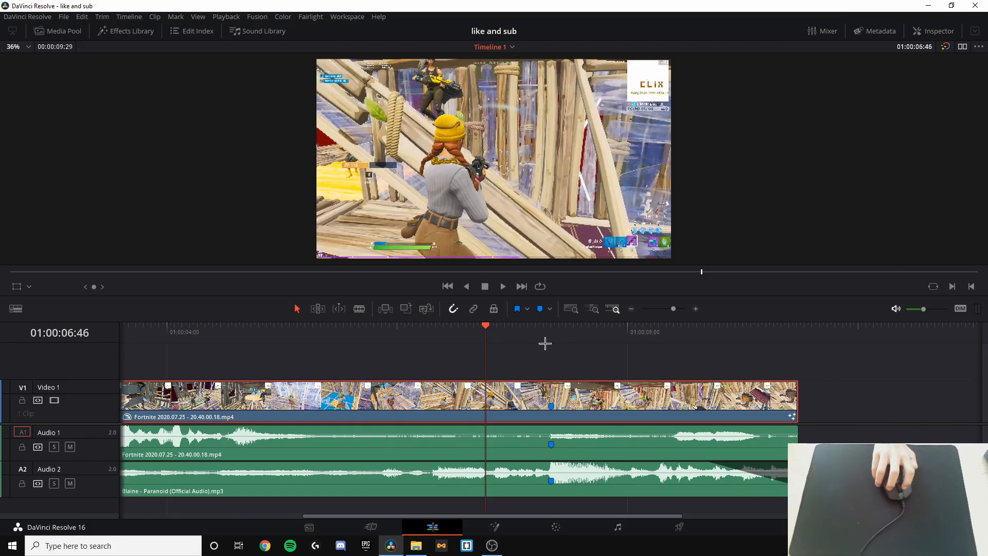
key(space)
key(space)
Open the clip at the marker in Fusion and add a Camera Shake (CShk) node between Blur1 and MediaOut1
key(shift+Up)
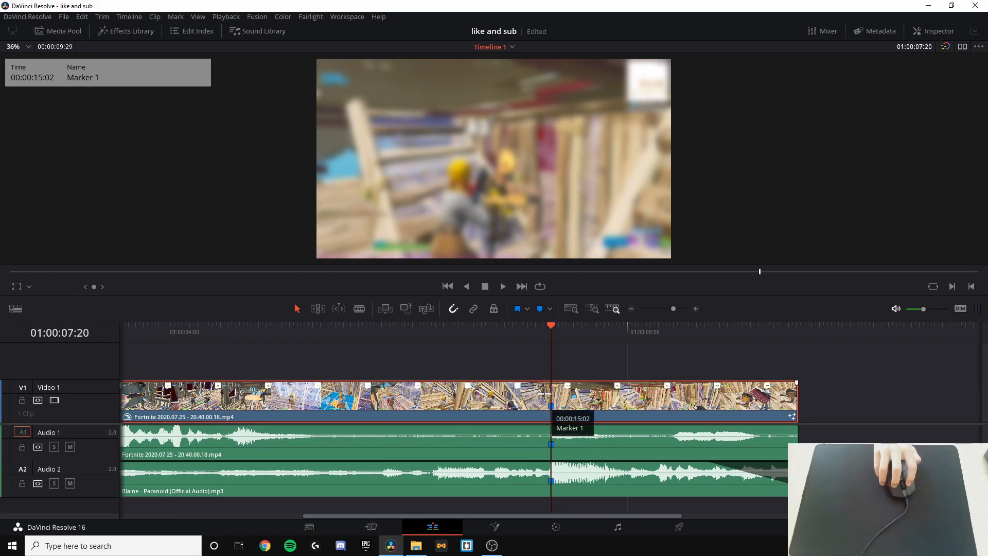
click(512, 523)
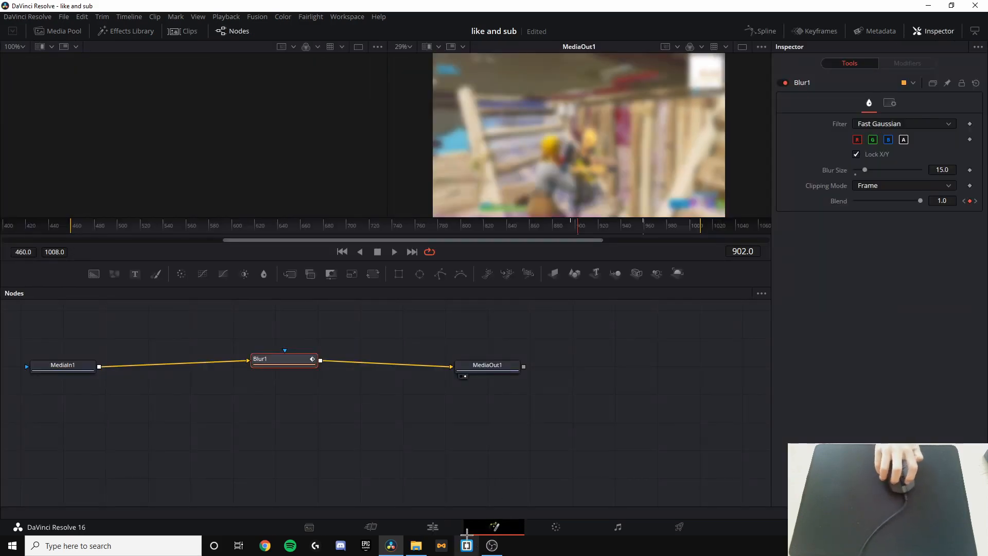
drag(283, 360, 229, 364)
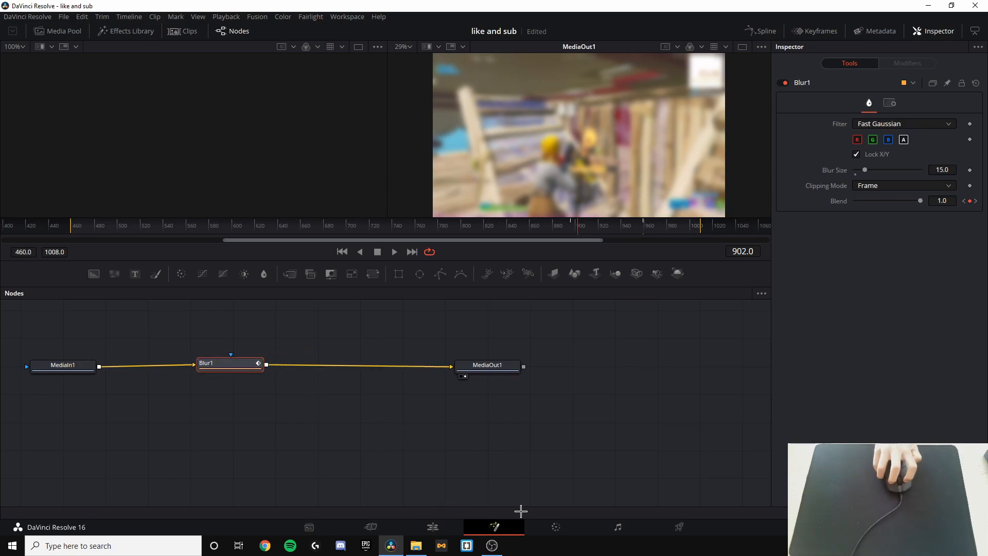
key(shift+space)
text(Blur)
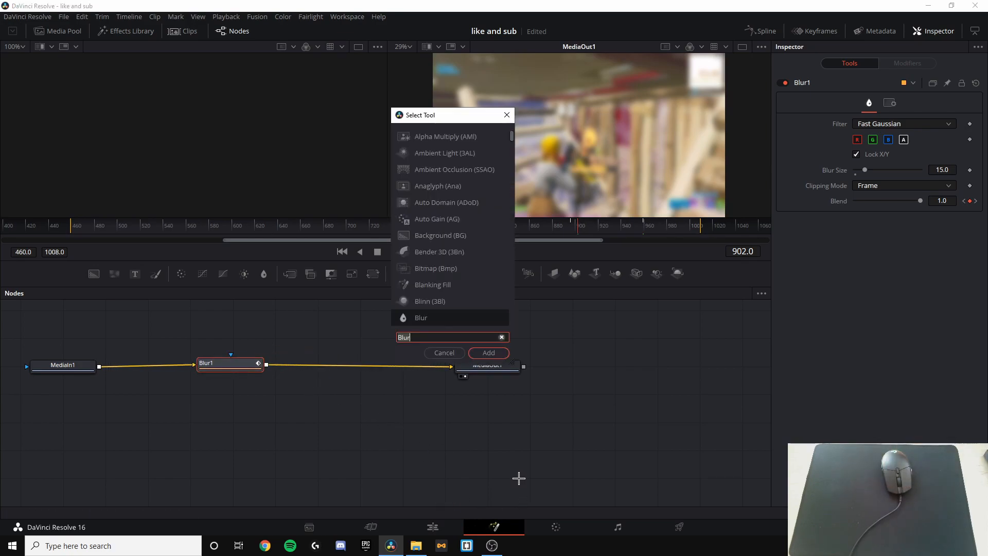
text(camera ch)
key(BackSpace)
key(BackSpace)
text(shake)
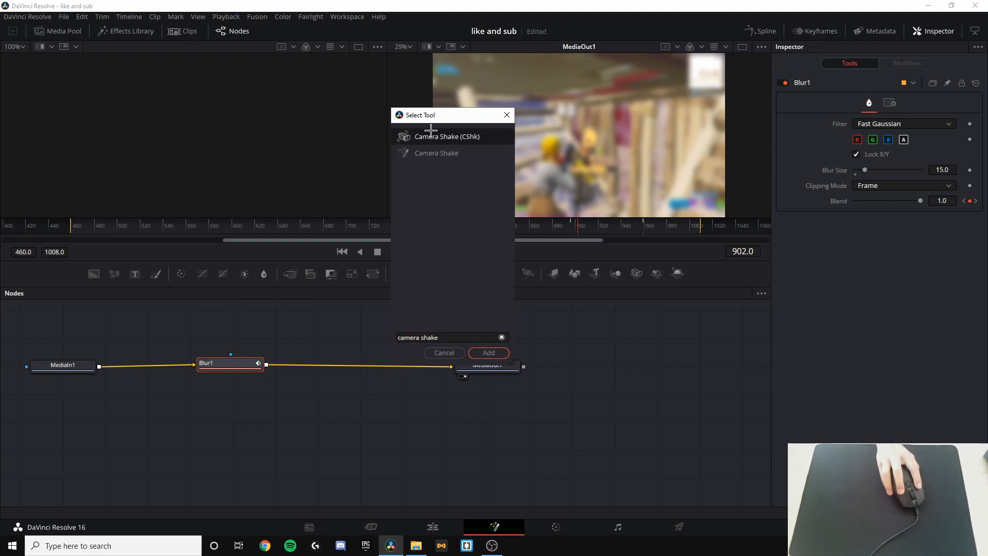
click(488, 352)
drag(355, 364, 388, 363)
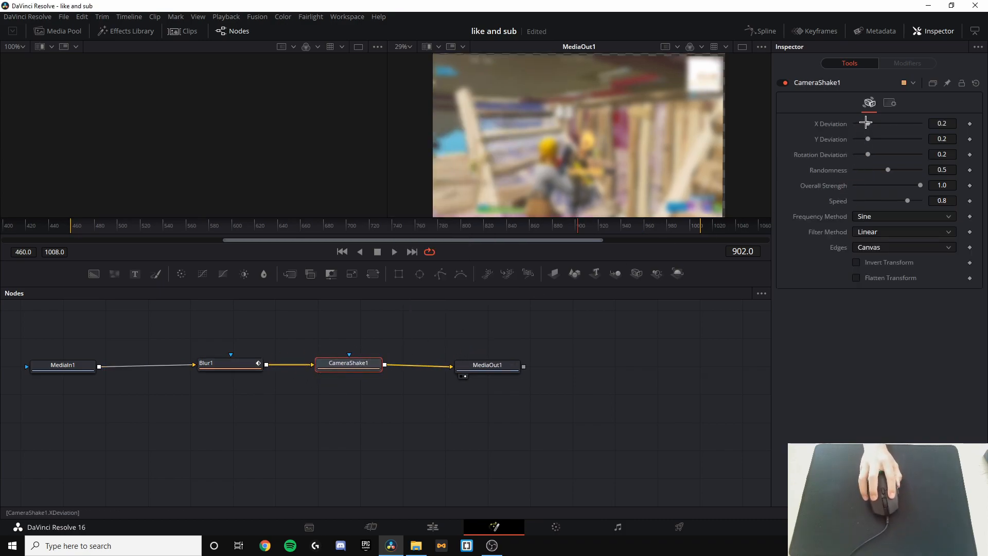
Set the camera shake's X and Y Deviation to 0, Rotation Deviation to 0.559, Randomness to 0.764, Speed to 0.3 and Edges to Mirror
drag(866, 123, 893, 154)
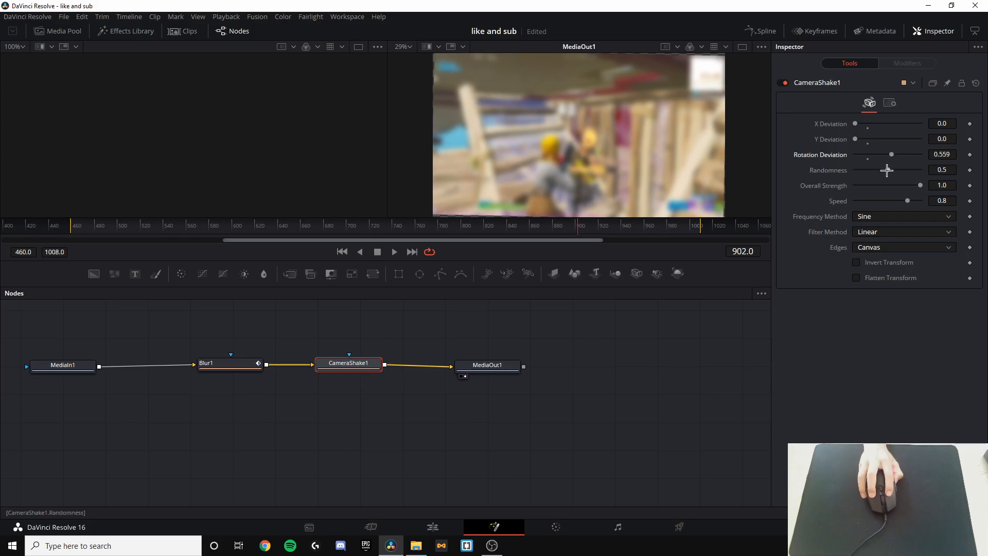
drag(887, 170, 907, 168)
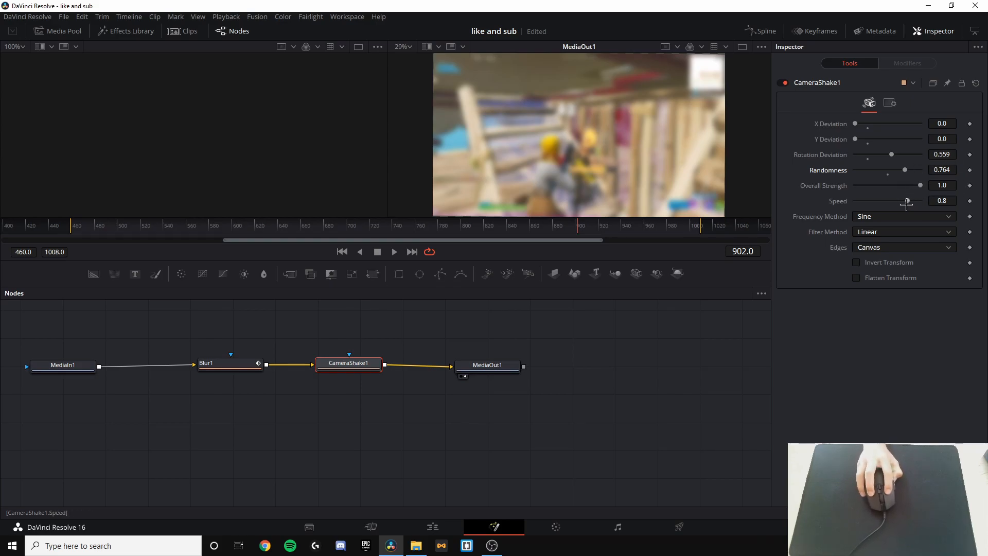
click(943, 201)
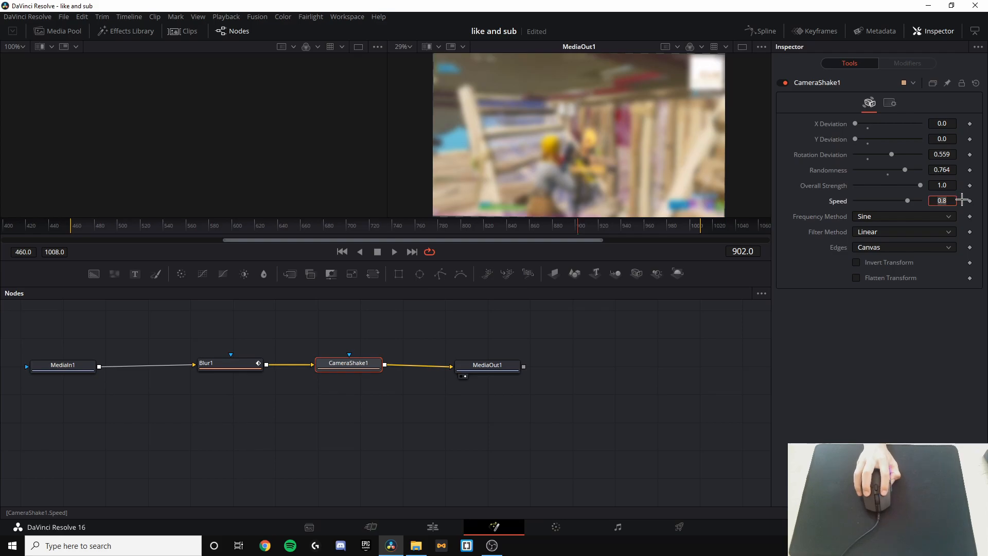
text(0.3)
key(Tab)
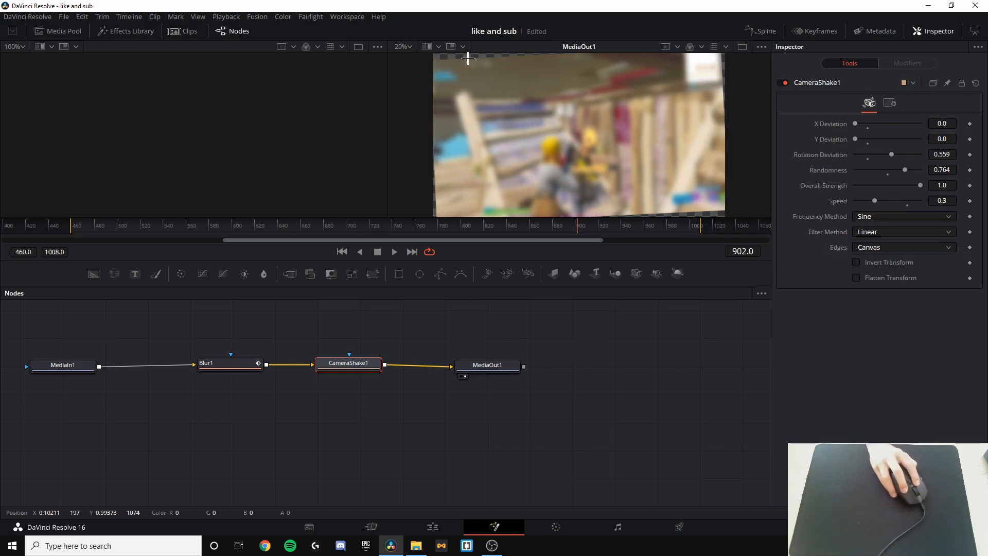
click(877, 248)
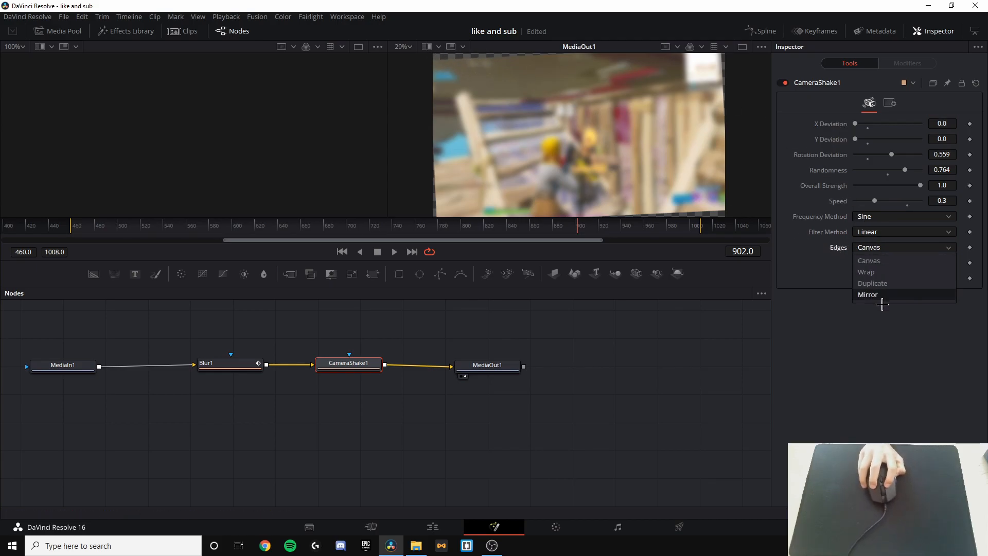
click(880, 296)
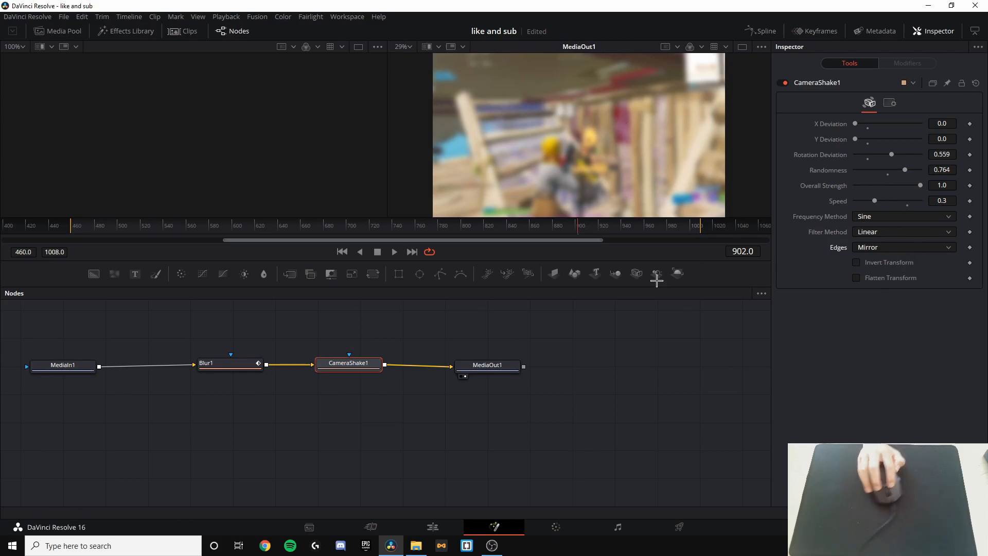
Keyframe the camera shake's Rotation Deviation at 0.559 on frame 902 and add an earlier keyframe on frame 896
click(436, 525)
click(543, 341)
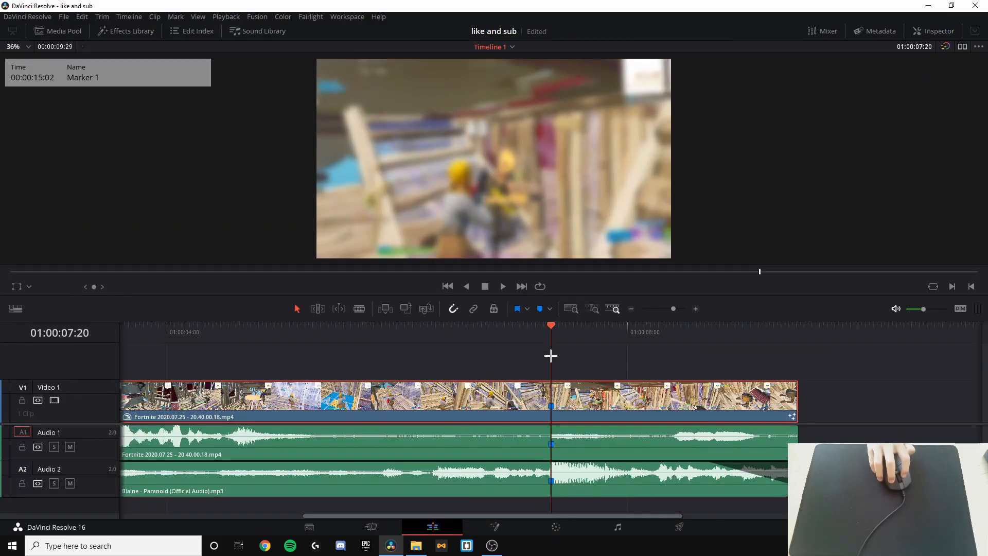
click(495, 526)
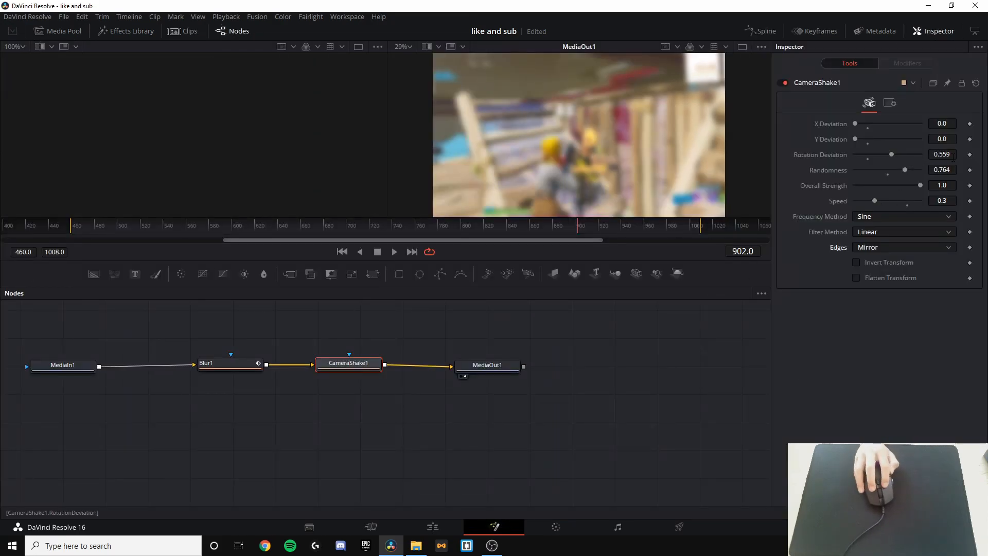
click(970, 154)
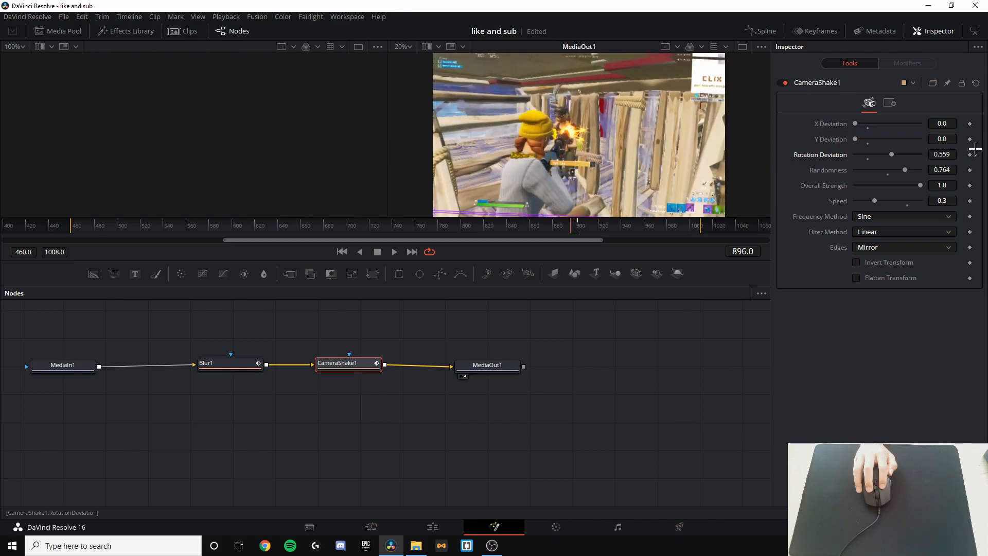
click(969, 154)
double_click(903, 152)
click(974, 153)
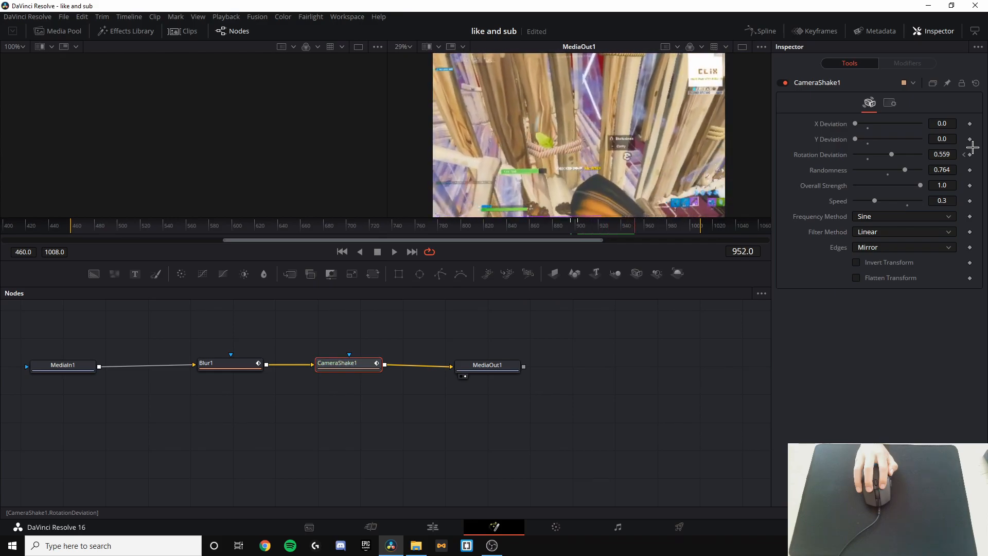
Keyframe the camera shake's Rotation Deviation at 0 on frame 964
key(Right)
key(Right)
key(Right)
key(Right)
key(Right)
key(Right)
key(Right)
click(970, 155)
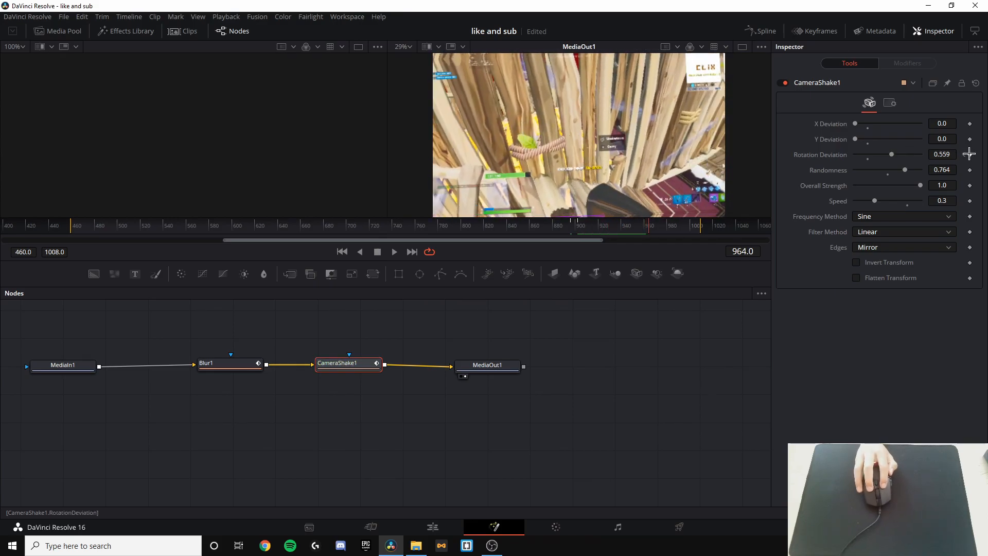
drag(891, 155, 784, 167)
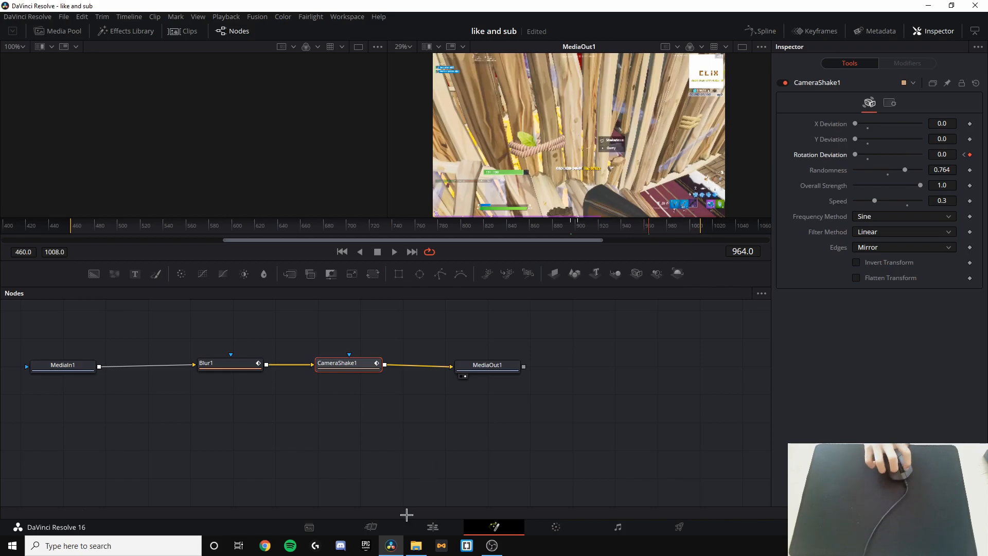
Return to the edit timeline and play back the gameplay around the beat drop to review the blur and camera shake
click(431, 526)
drag(532, 338, 423, 336)
key(space)
key(space)
click(382, 331)
key(space)
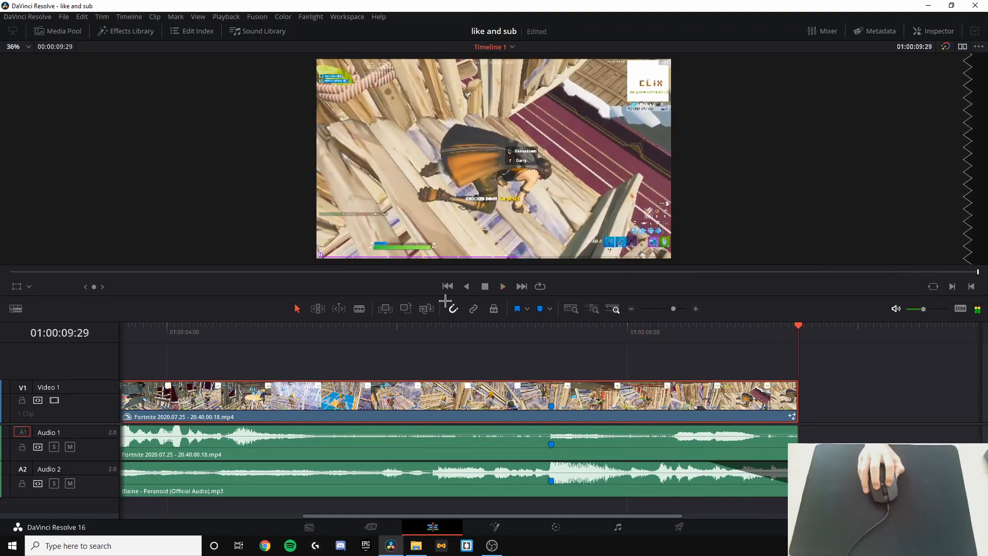
drag(669, 309, 669, 312)
drag(452, 342, 431, 340)
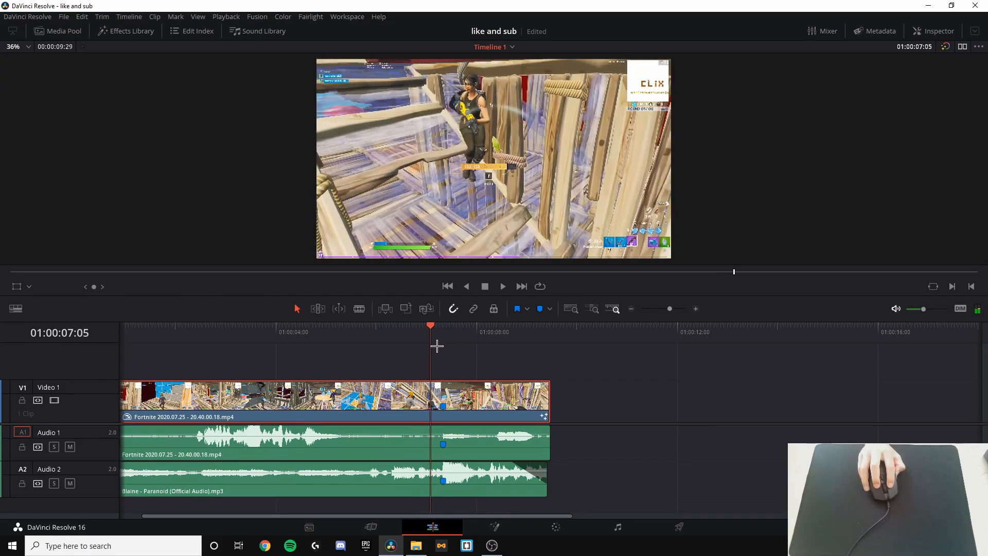